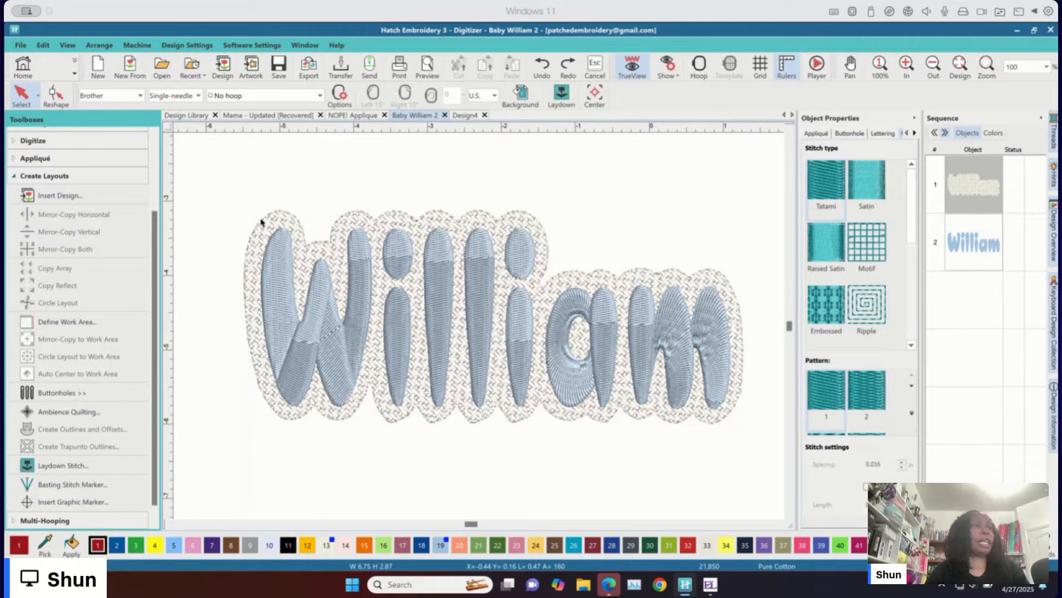
Move the blue name lettering down off its stitched backing and place it back over the backing
click(483, 298)
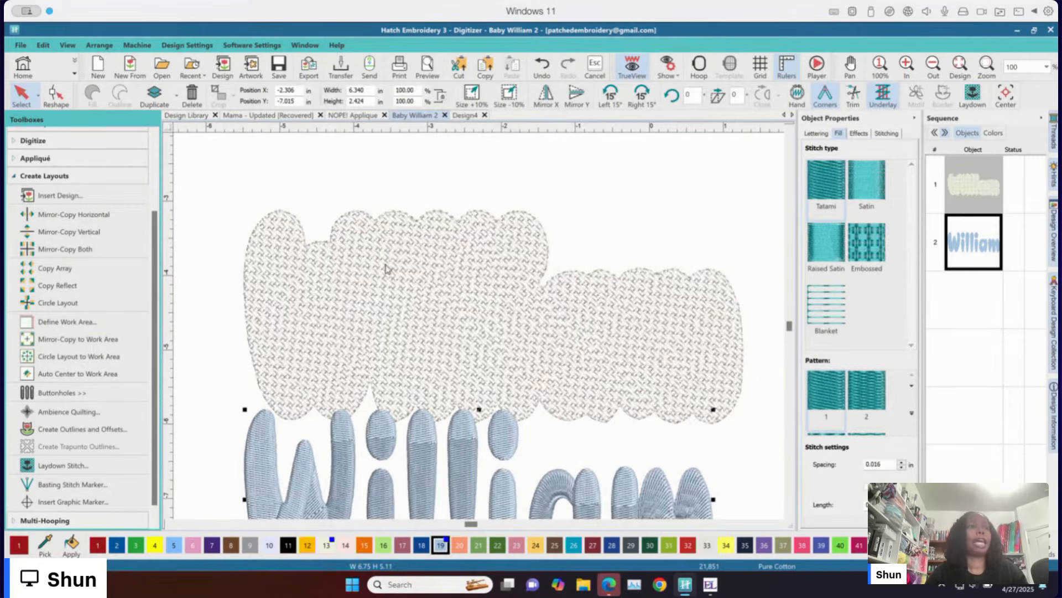
click(460, 472)
drag(465, 477, 487, 307)
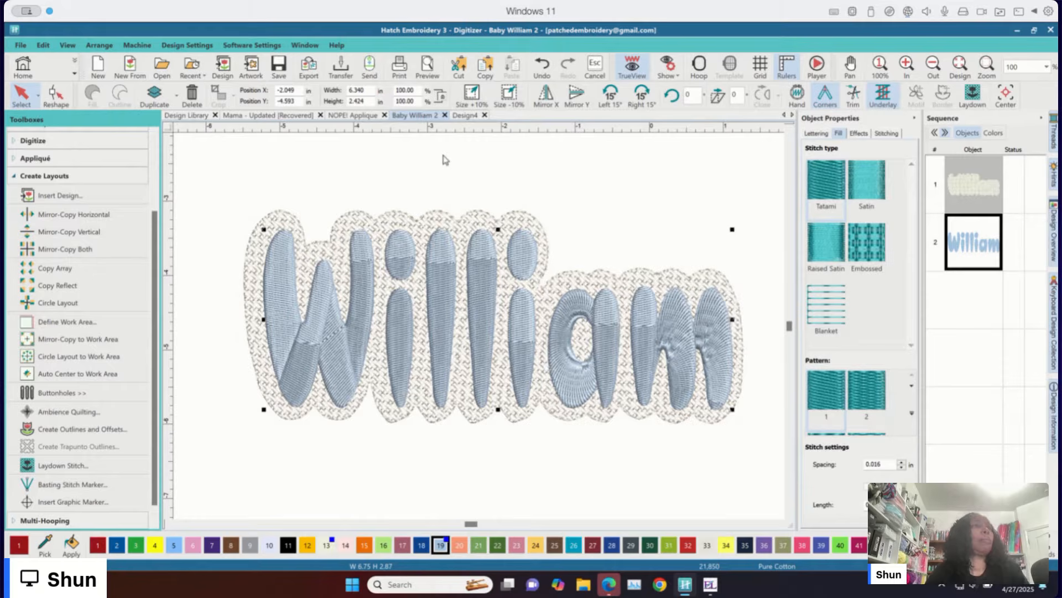
In the empty Design4, add a lettering object spelling the six-letter first name
click(464, 115)
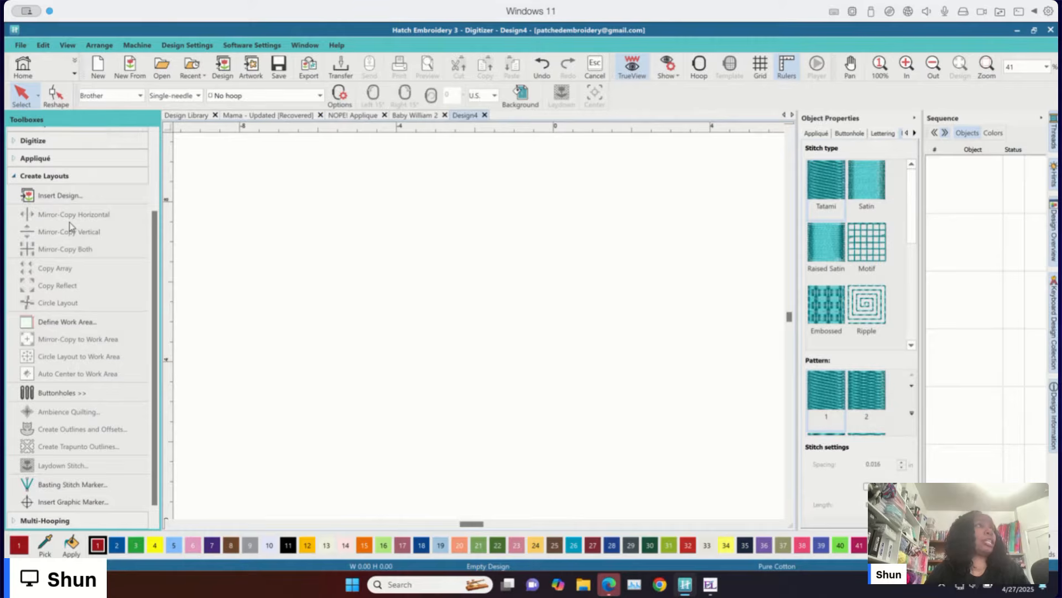
scroll(69, 222, up, 3)
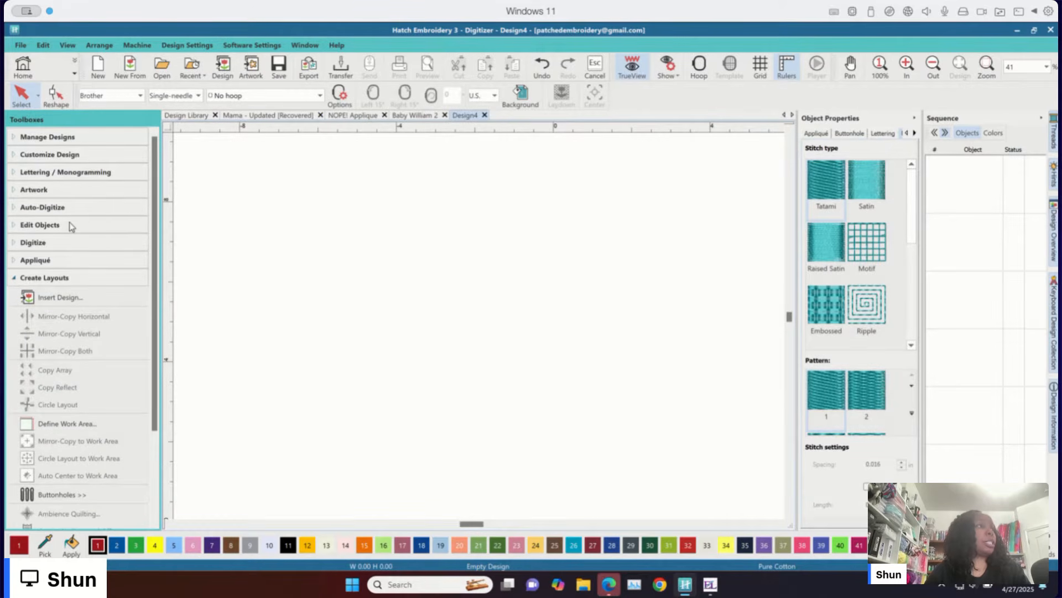
click(65, 172)
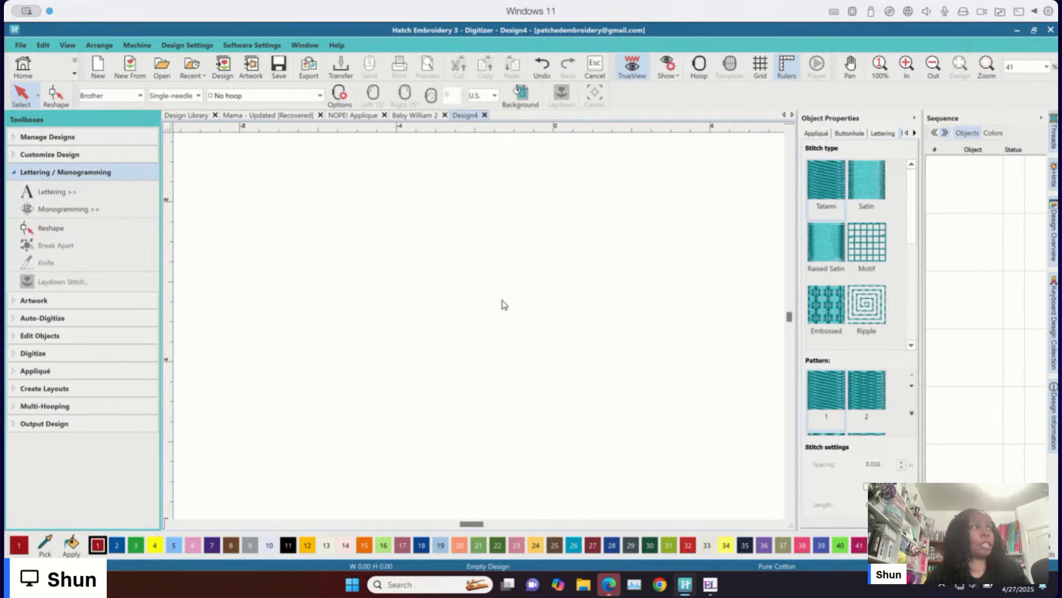
click(47, 194)
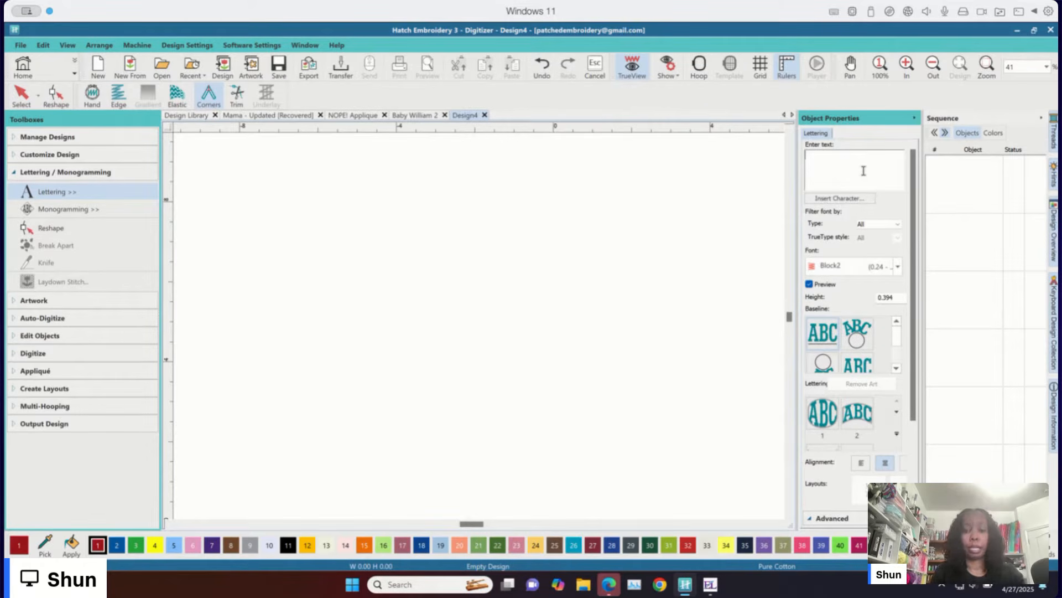
text(Sophi)
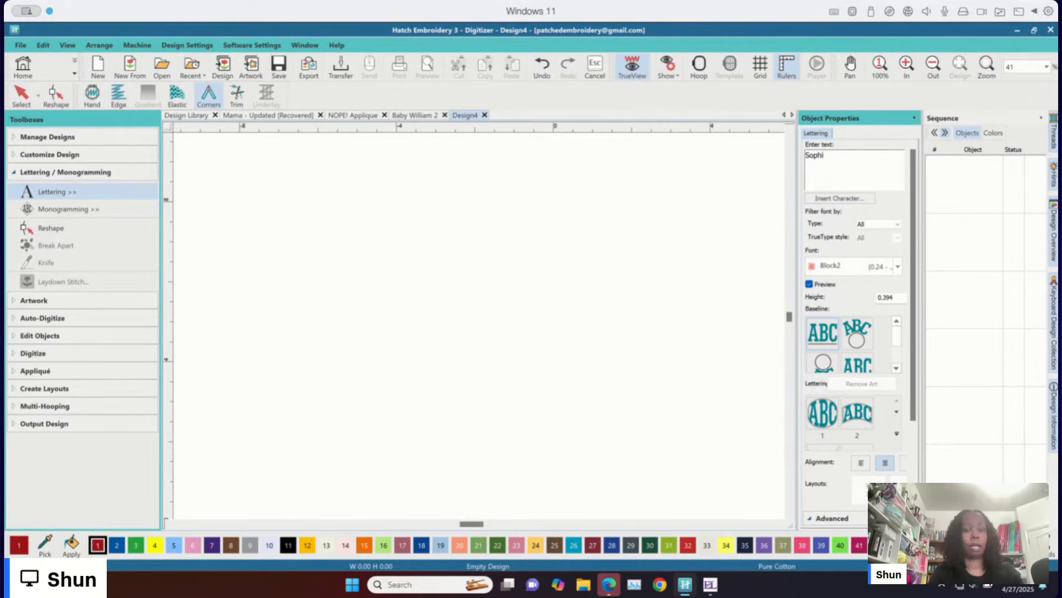
key(Return)
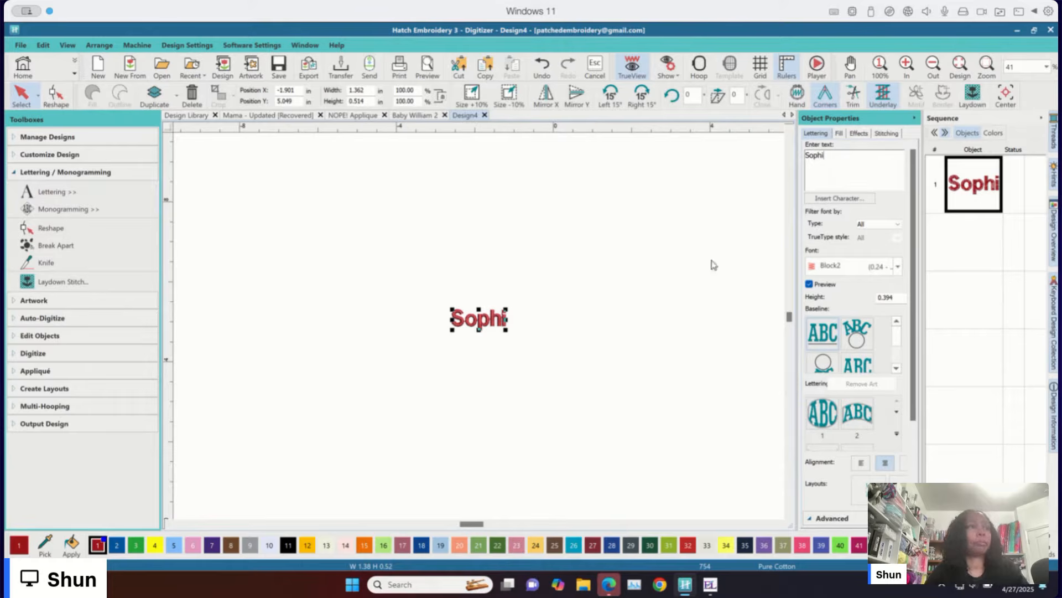
text(a)
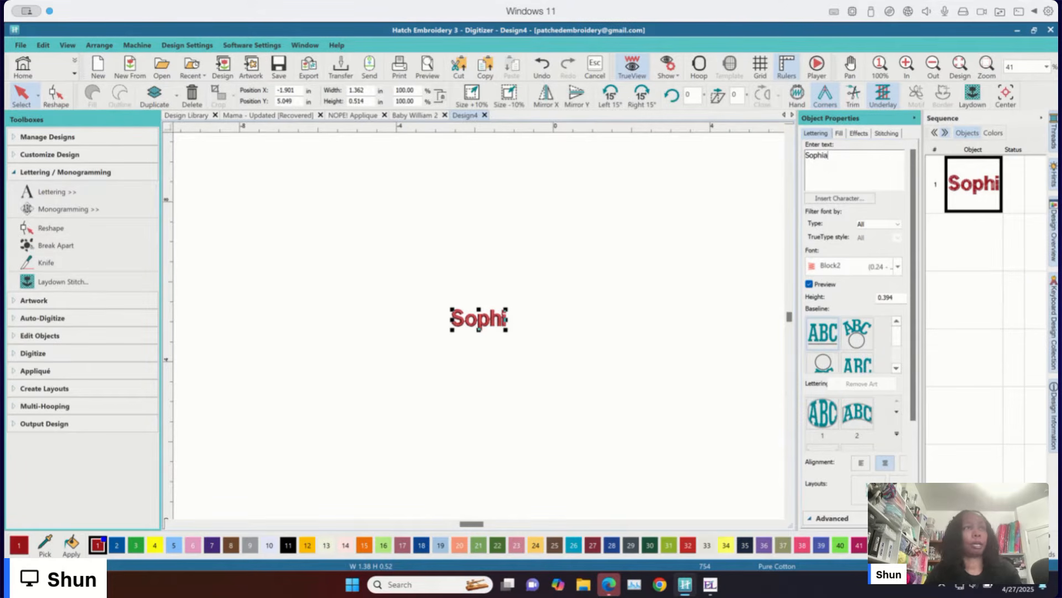
key(Return)
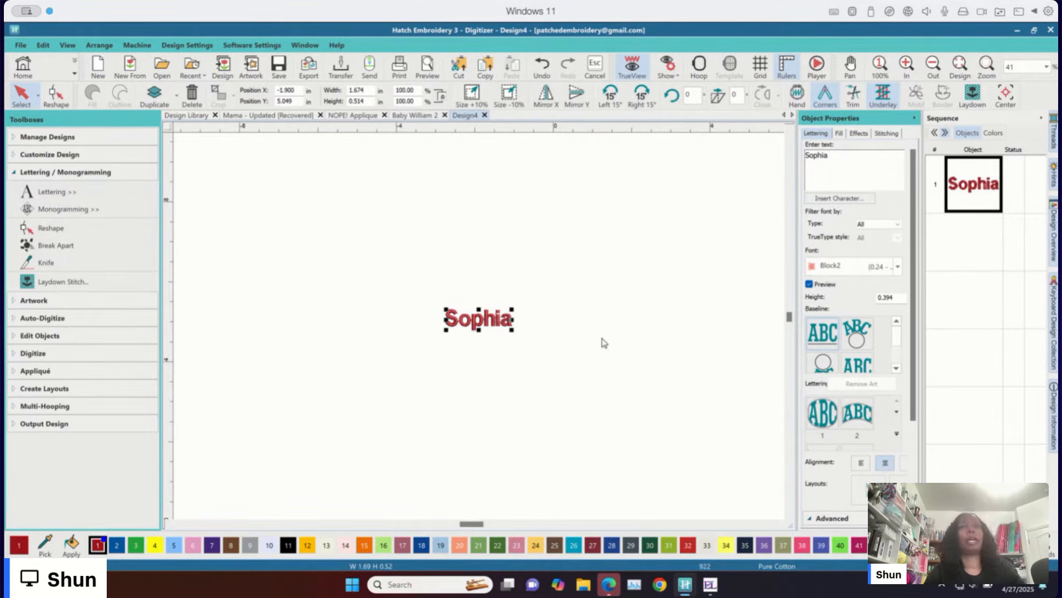
Set the font of the name lettering to Croissant
click(898, 266)
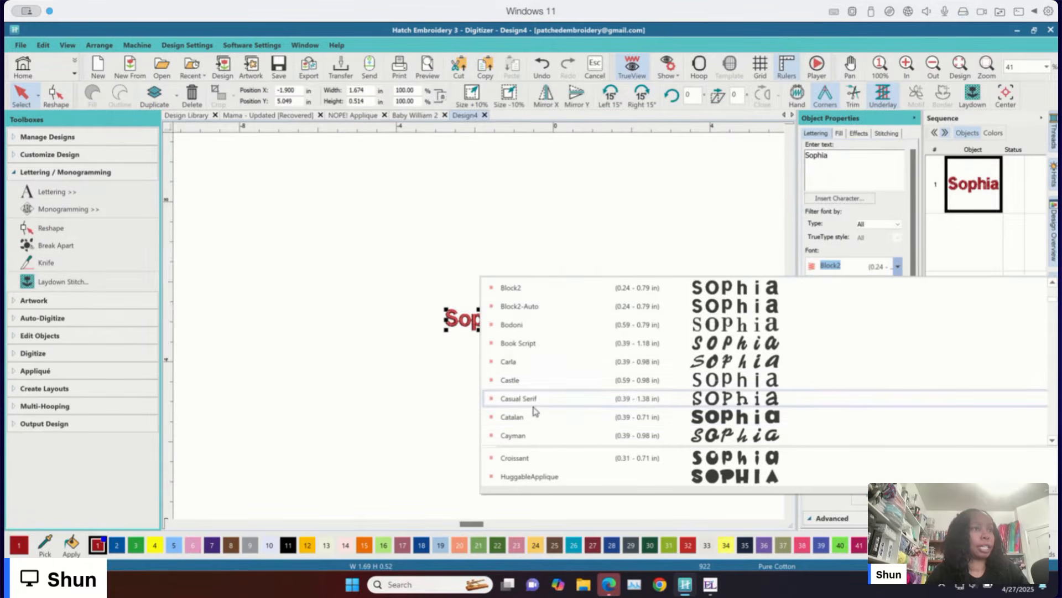
scroll(531, 412, down, 4)
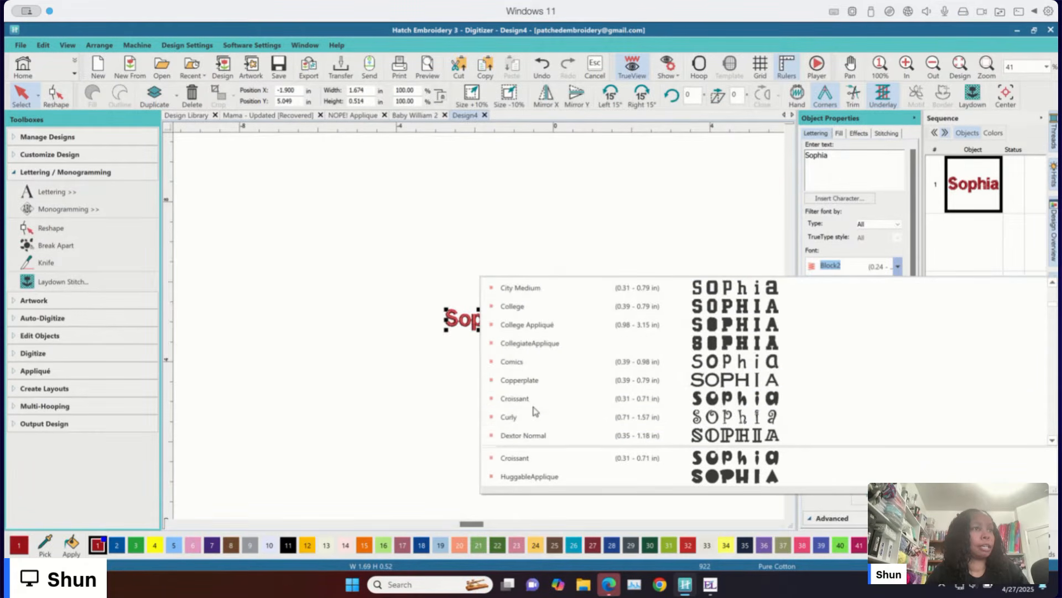
click(522, 459)
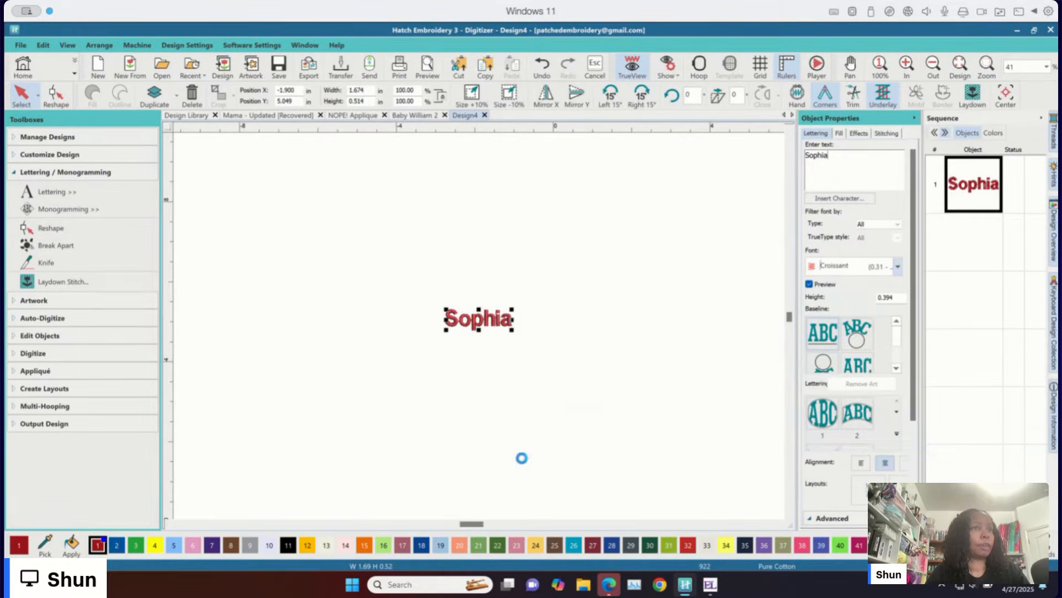
Enlarge the lettering to about 10.76 by 3.43 in and shift it to the middle of the workspace
drag(508, 329, 702, 445)
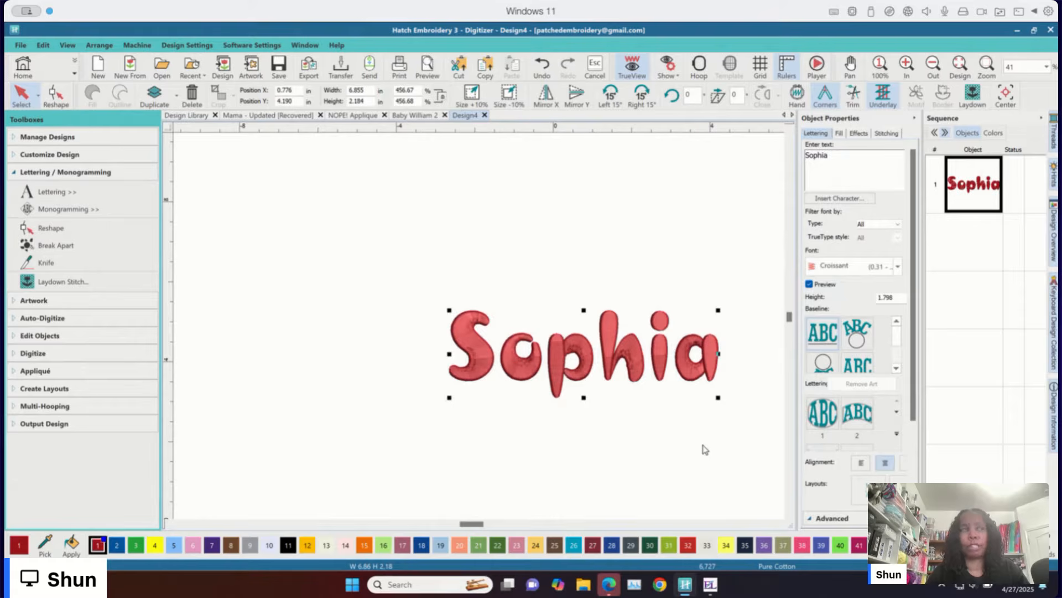
drag(449, 310, 304, 230)
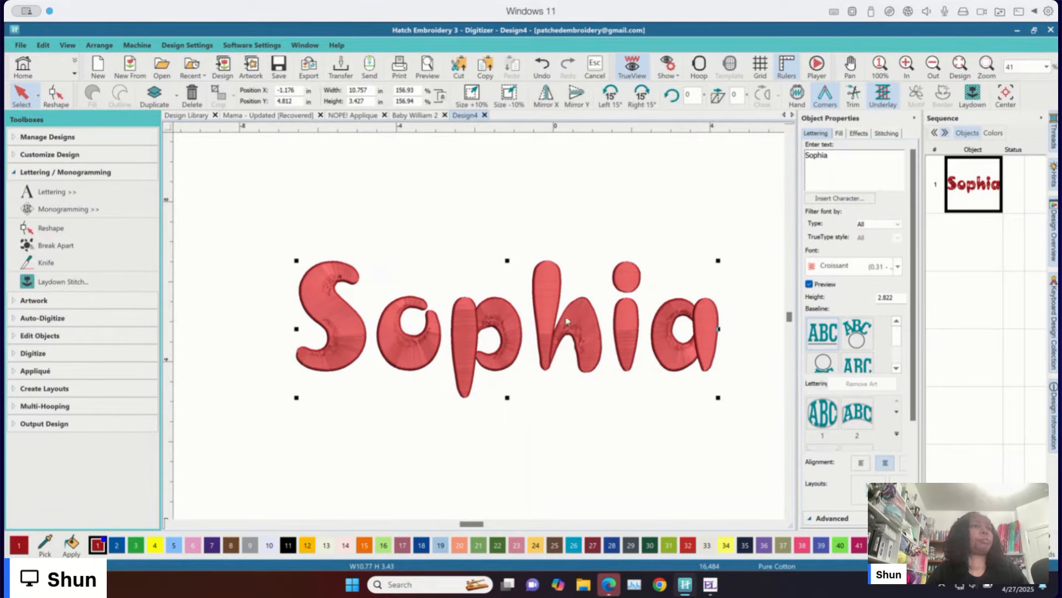
drag(565, 321, 533, 312)
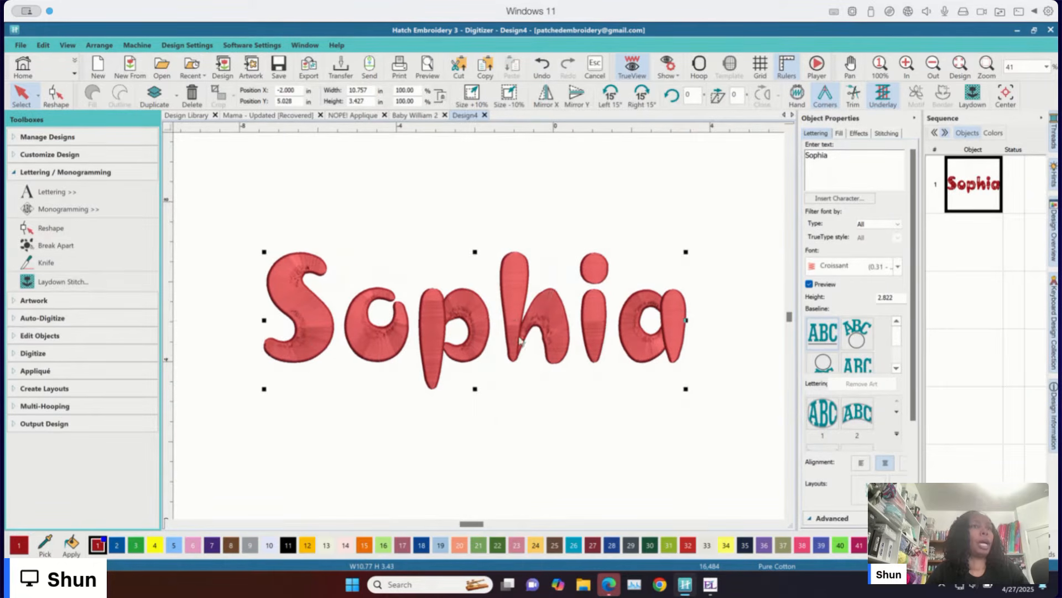
Change the lettering's fill to Tatami and break it apart into individual letters
click(840, 134)
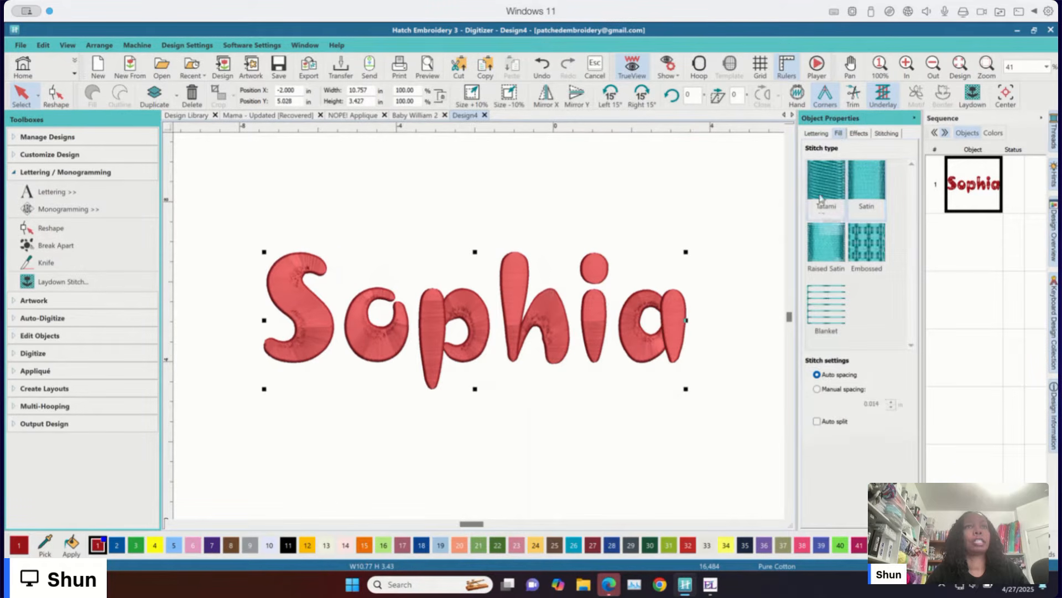
click(823, 180)
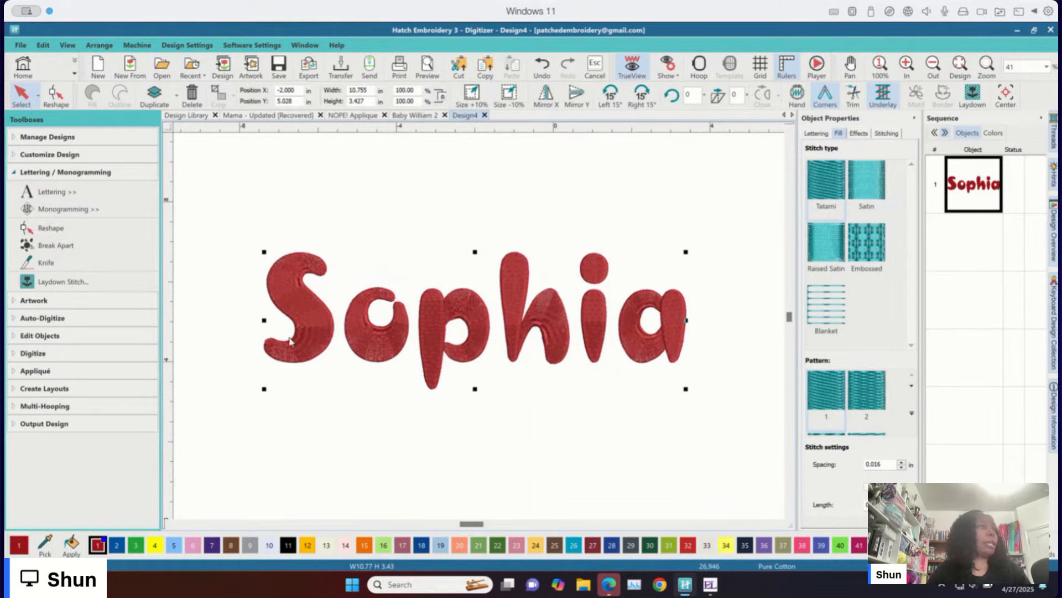
click(482, 285)
click(476, 299)
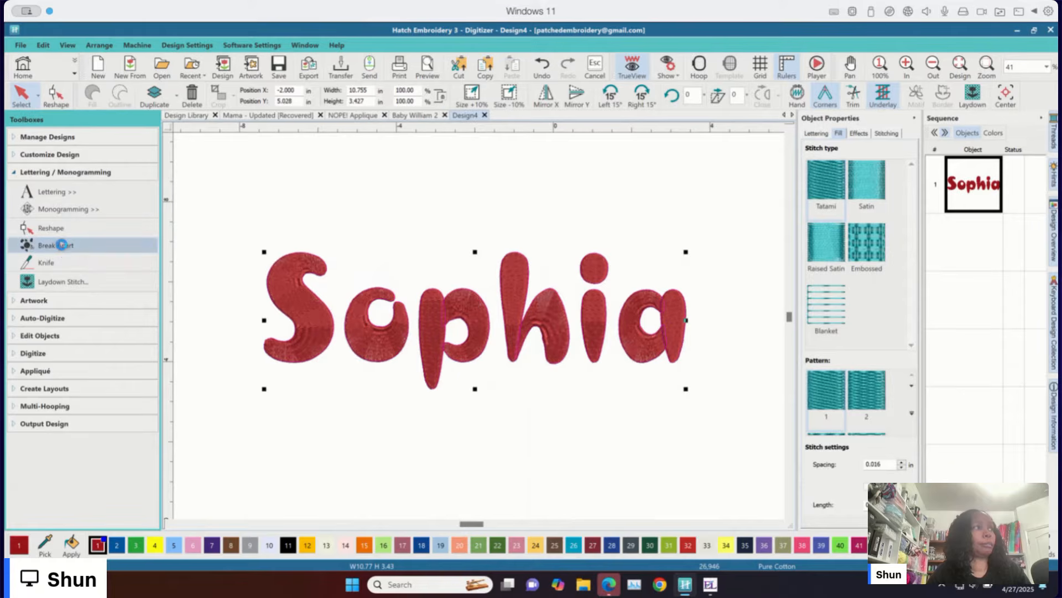
click(60, 246)
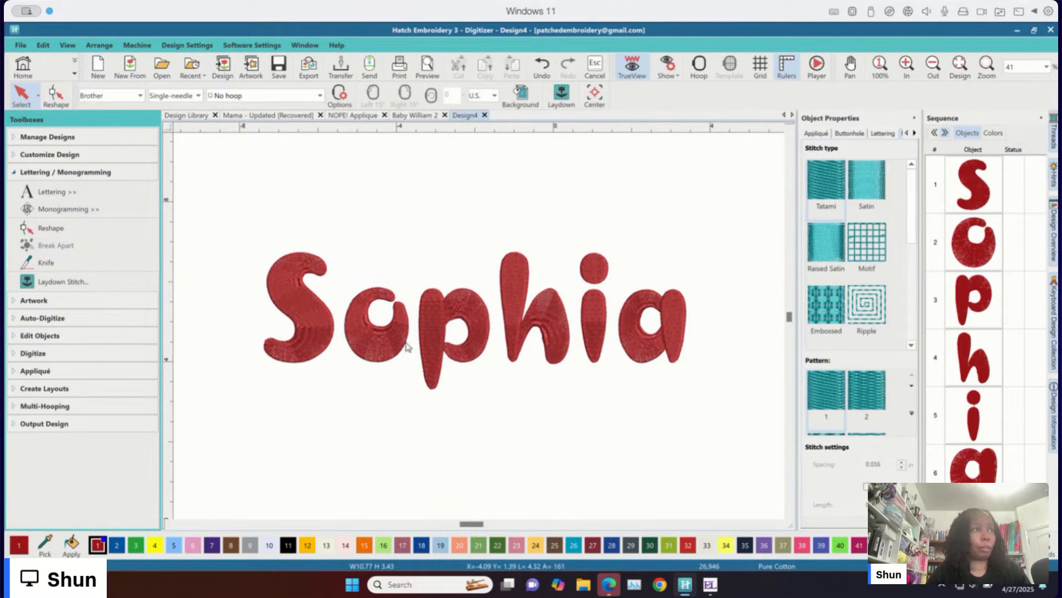
Shift the second through sixth letters leftward one by one so that neighbouring letters sit close together and touch
click(374, 338)
drag(368, 337, 359, 338)
click(436, 328)
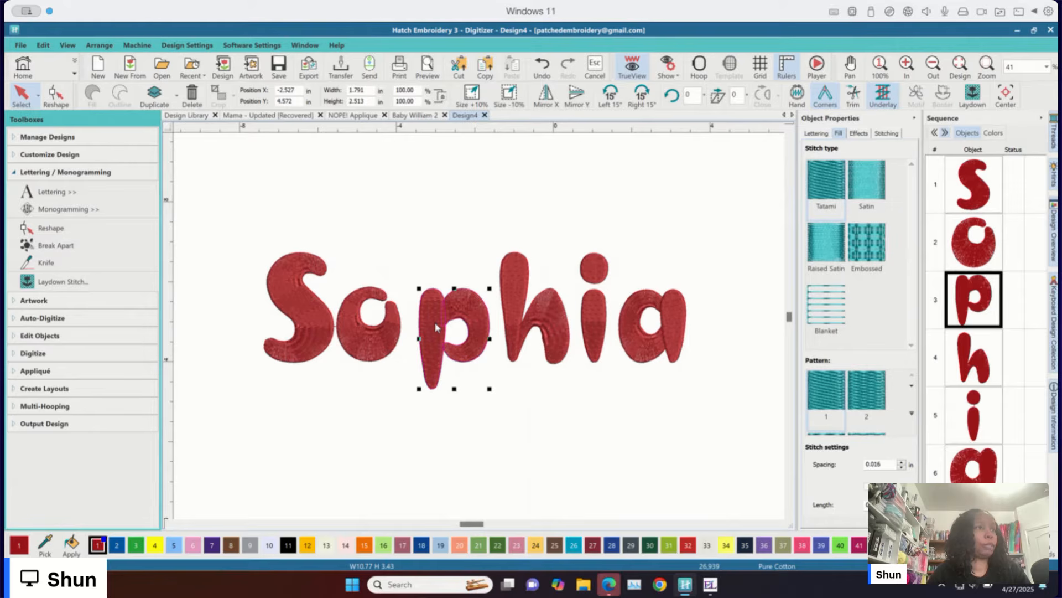
drag(435, 327, 419, 329)
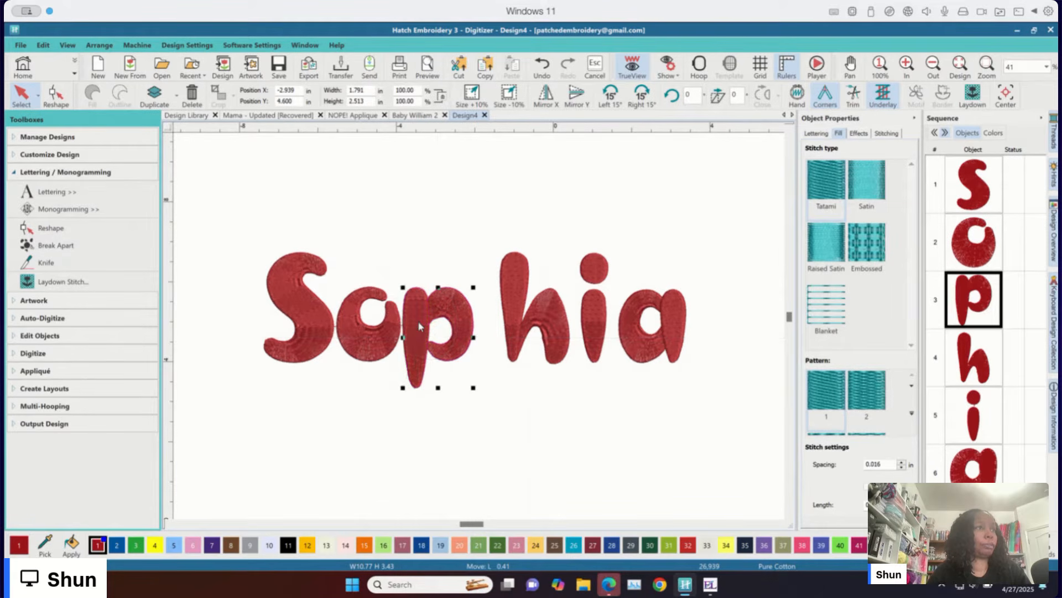
click(516, 329)
drag(516, 329, 489, 328)
click(597, 331)
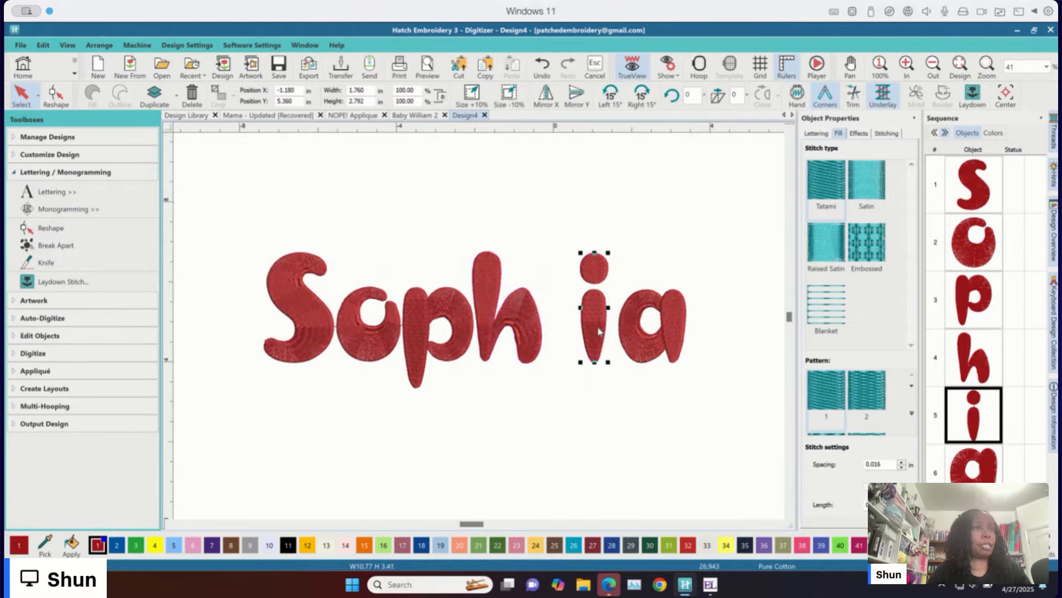
drag(598, 331, 559, 331)
click(631, 333)
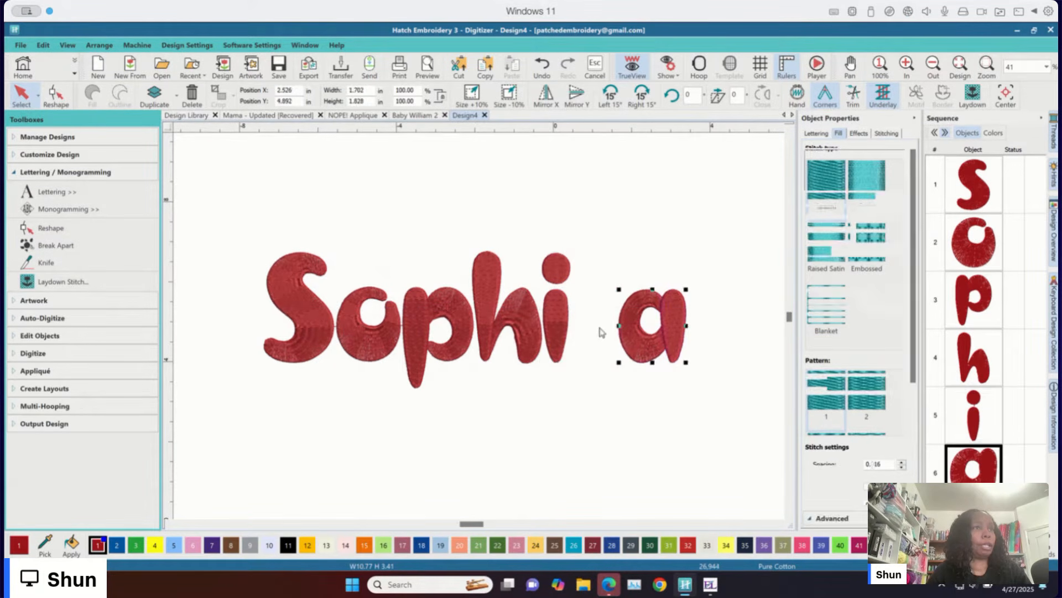
drag(628, 333, 580, 332)
key(Escape)
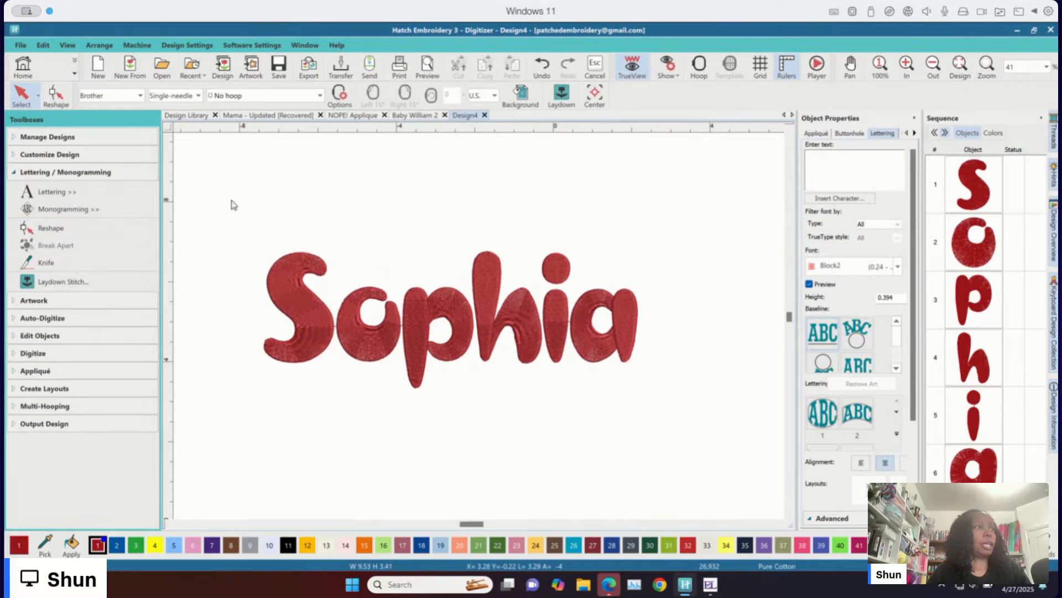
Group all six letters and reposition the group near the middle of the workspace
drag(231, 200, 720, 408)
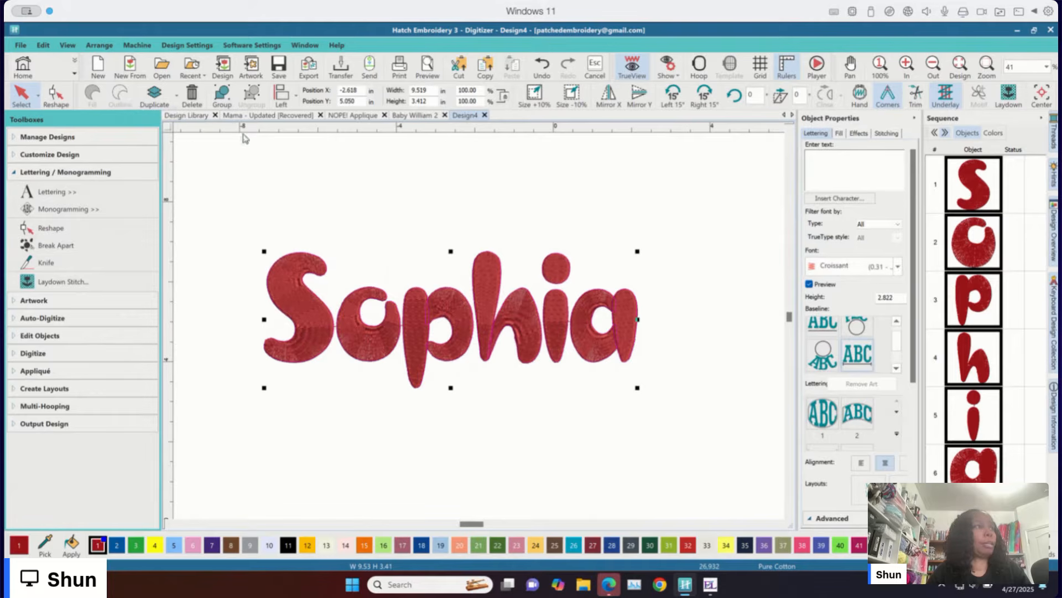
click(248, 222)
drag(240, 218, 666, 416)
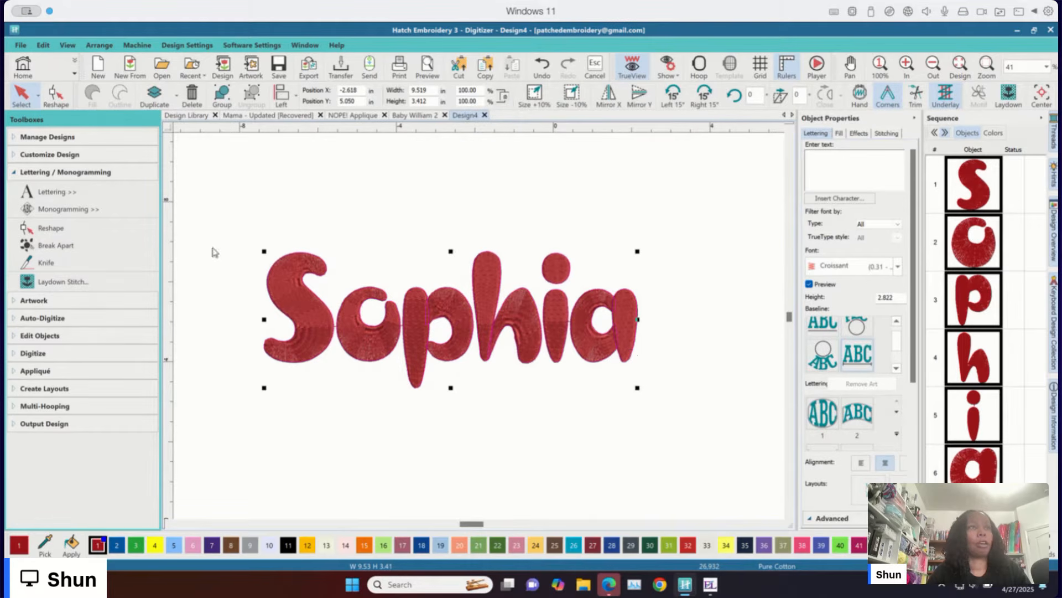
right_click(589, 341)
key(Escape)
drag(503, 314, 548, 324)
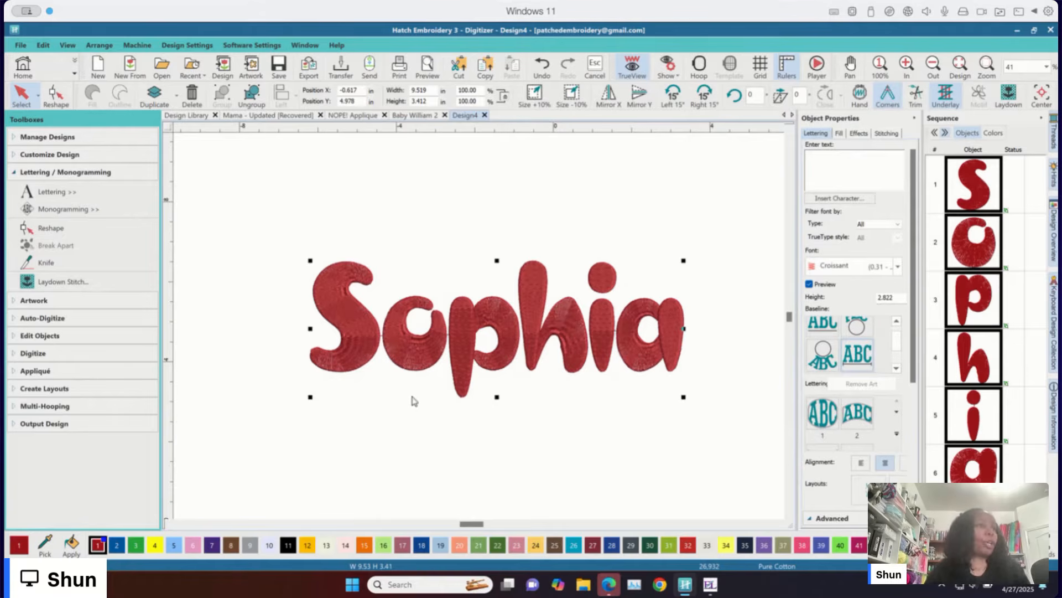
drag(482, 313, 470, 287)
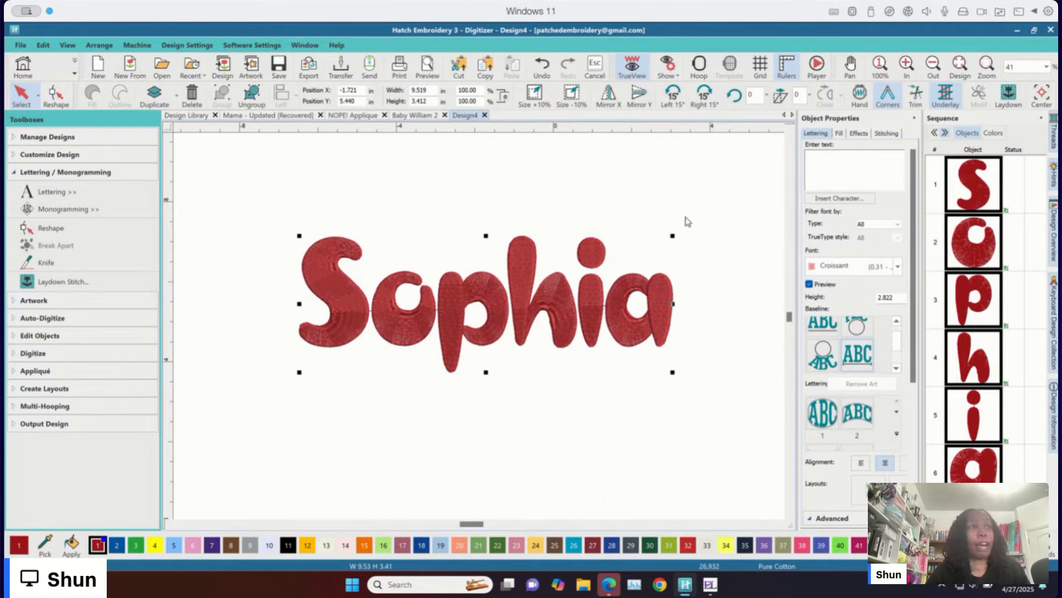
Scale the grouped lettering down proportionally to about 7.55 in wide by 2.71 in high
drag(673, 235, 607, 260)
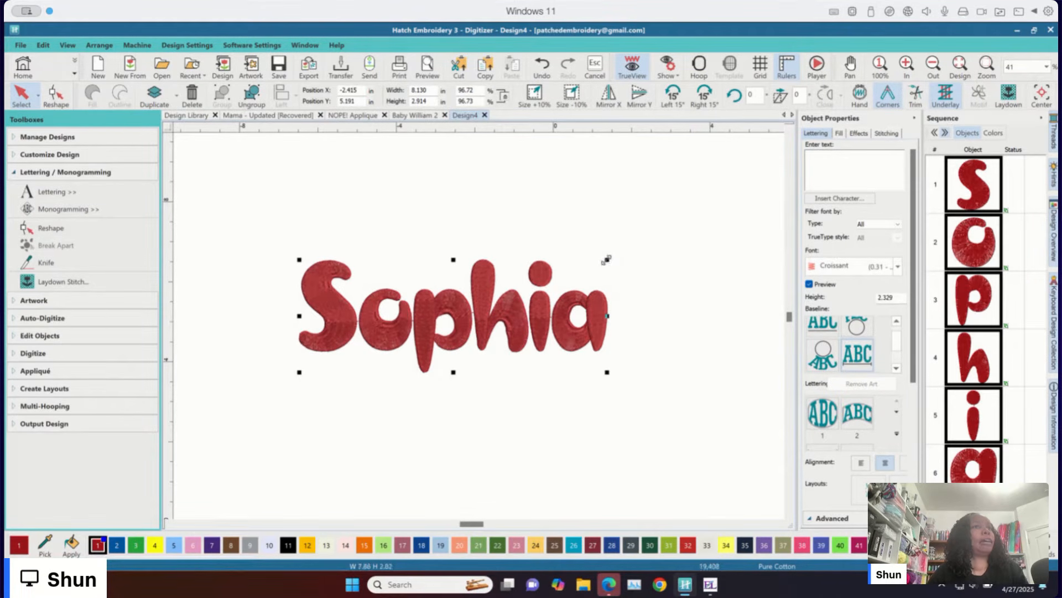
drag(607, 259, 590, 266)
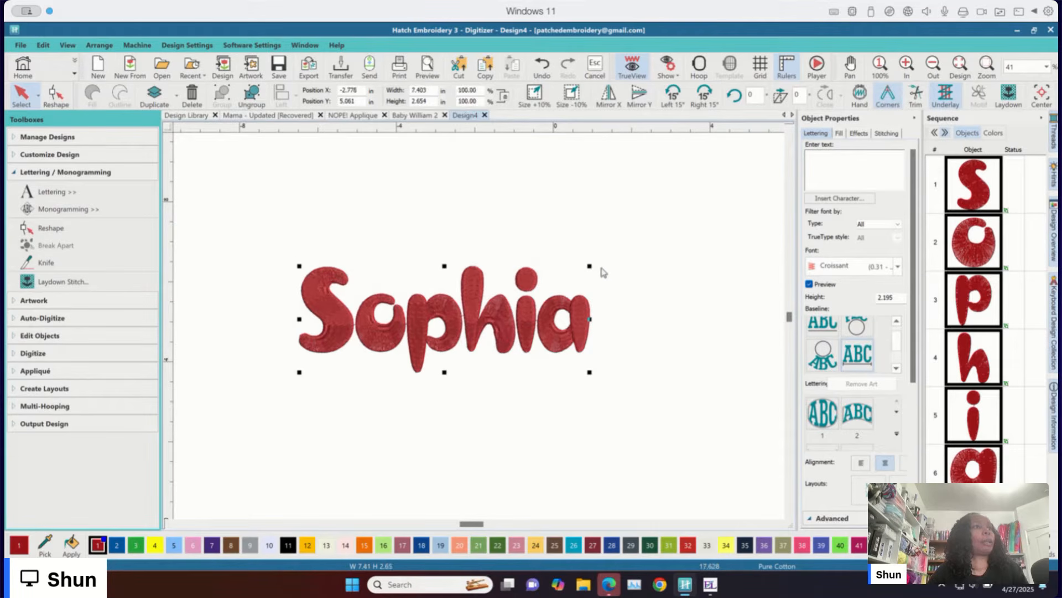
drag(590, 266, 593, 261)
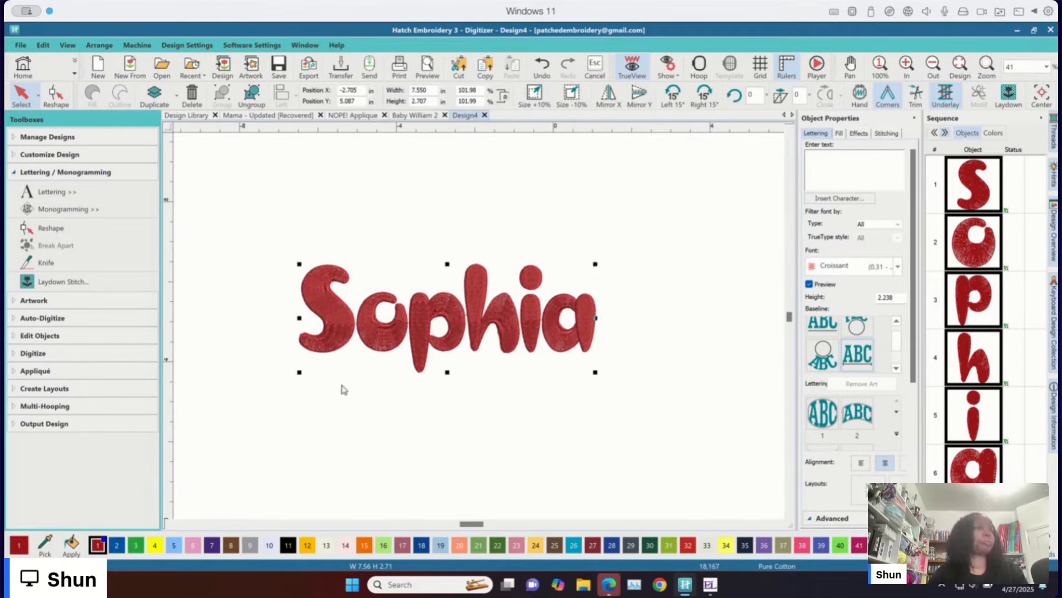
Move the grouped lettering up, duplicate it, and place the copy in the empty space below the original
scroll(454, 400, up, 1)
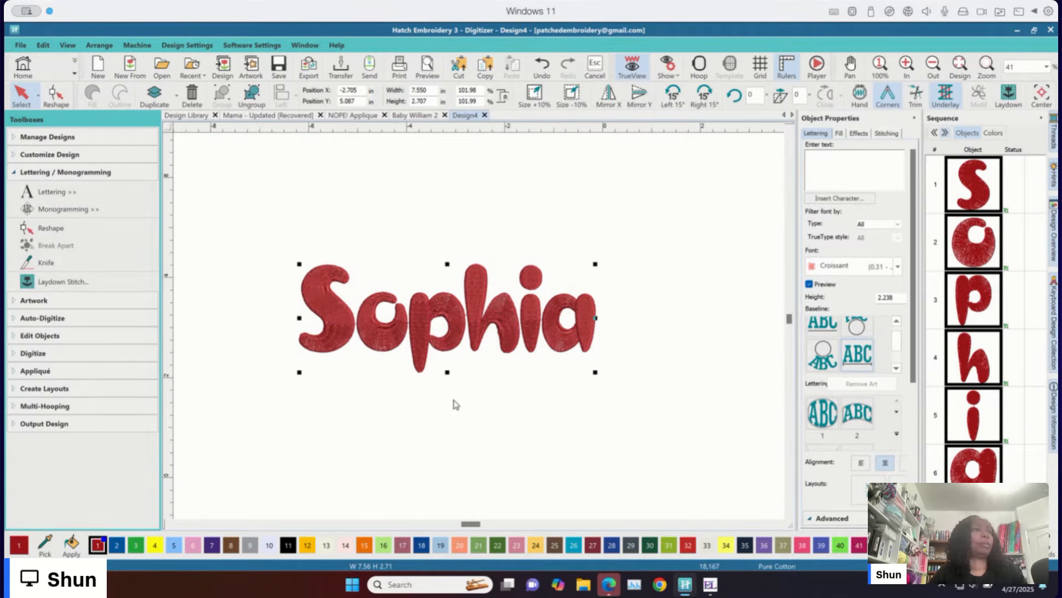
click(790, 129)
click(789, 129)
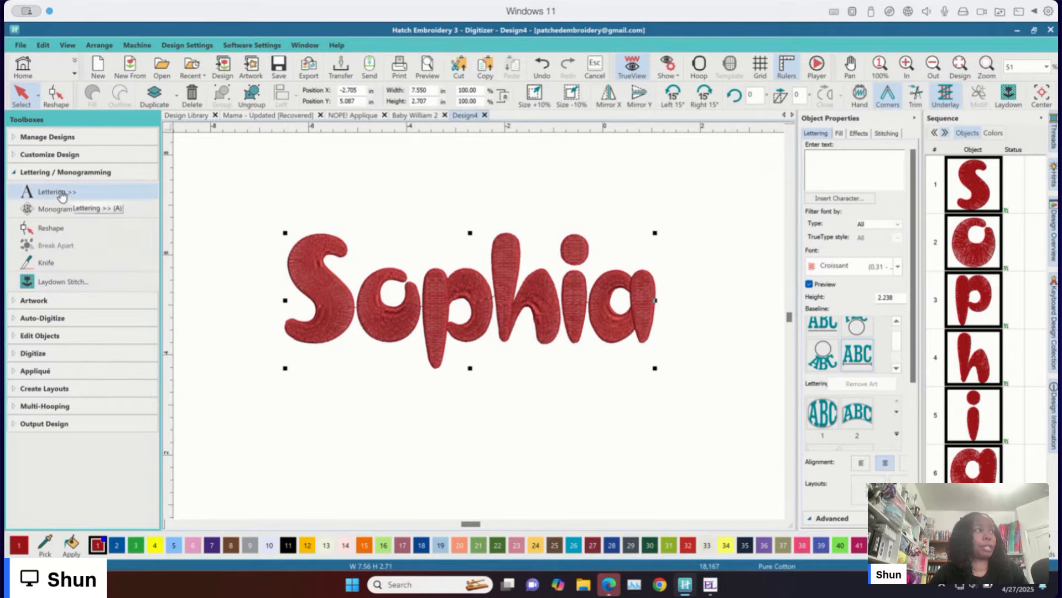
click(50, 393)
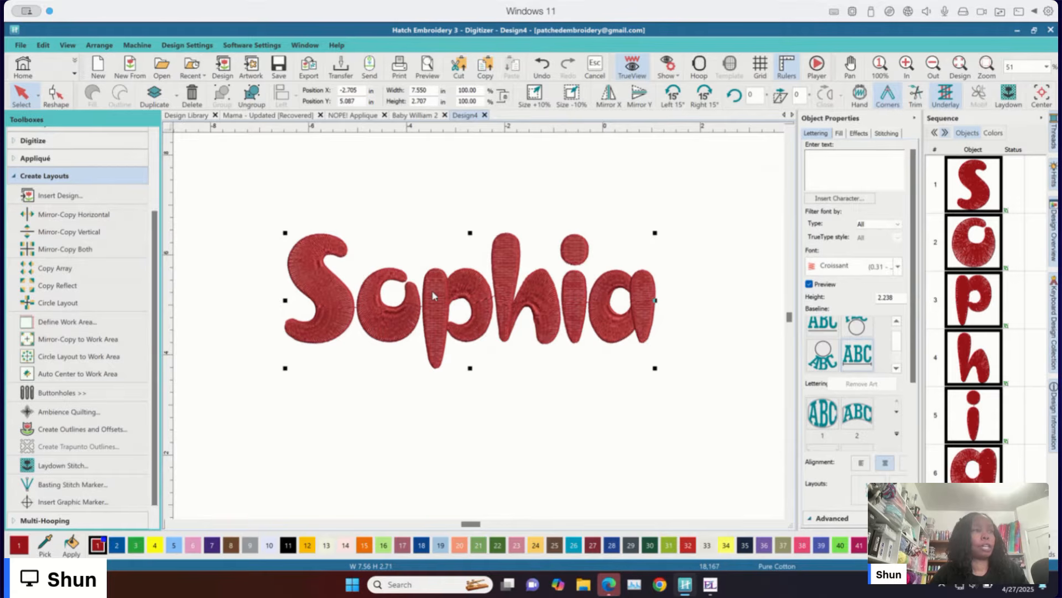
drag(434, 286, 440, 217)
right_click(440, 216)
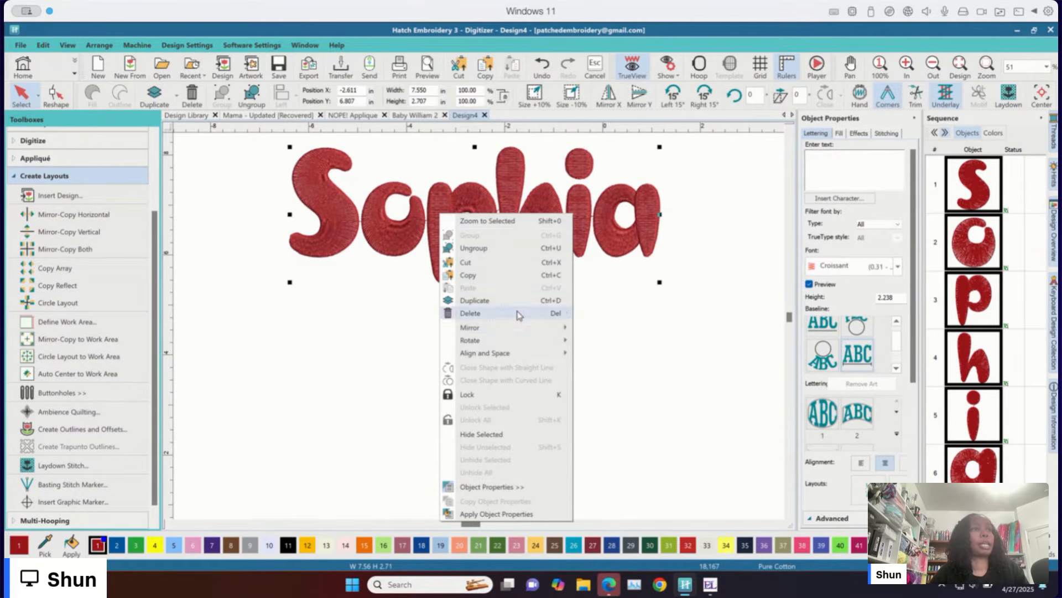
click(493, 302)
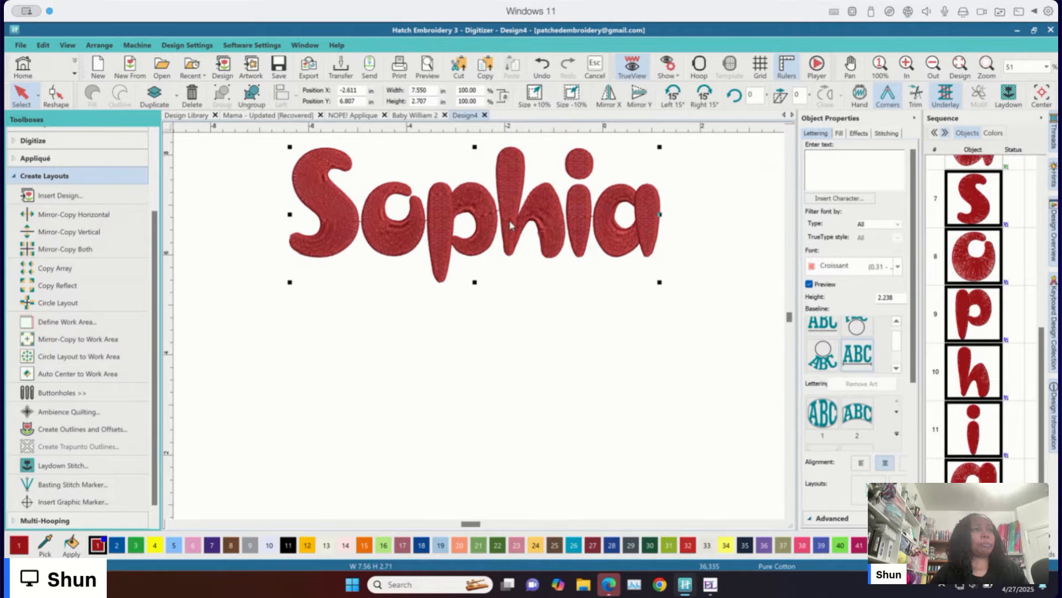
drag(510, 224, 518, 418)
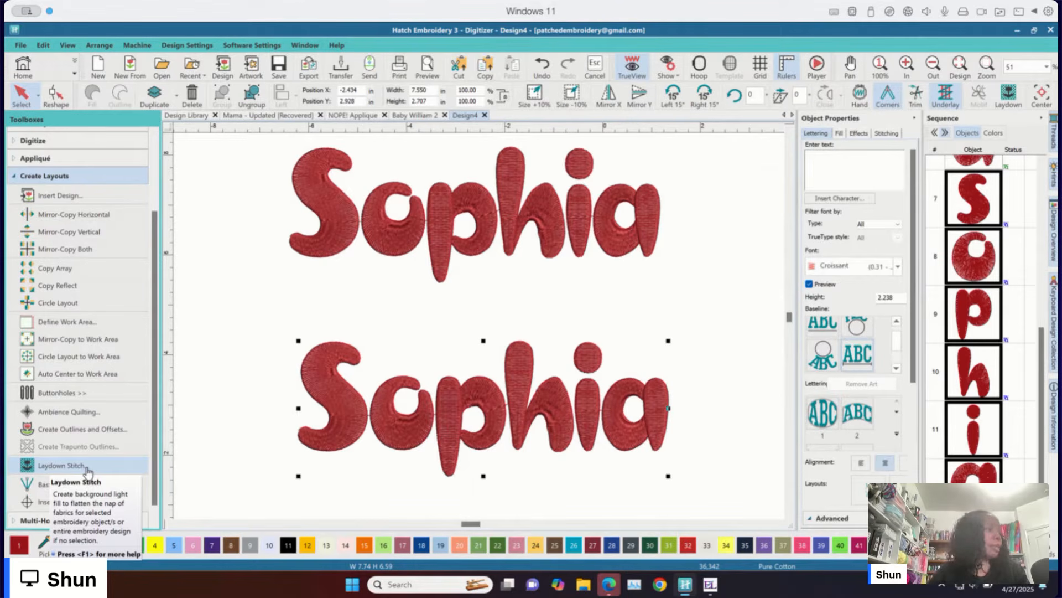
Create a one-layer laydown stitch in 3522 Isacord 40 behind the lower lettering, with holes not included
click(62, 464)
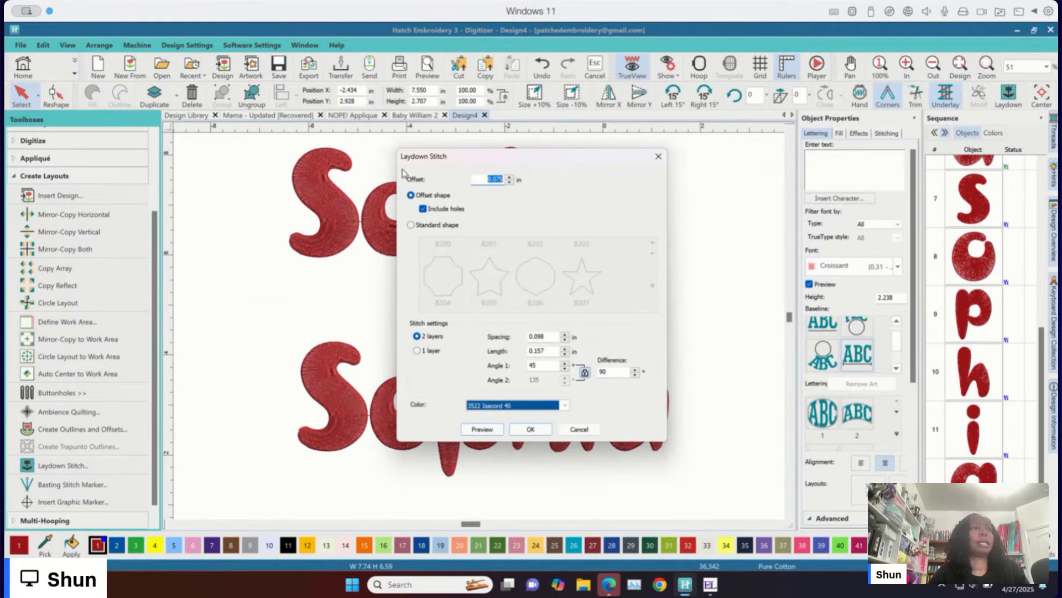
click(511, 198)
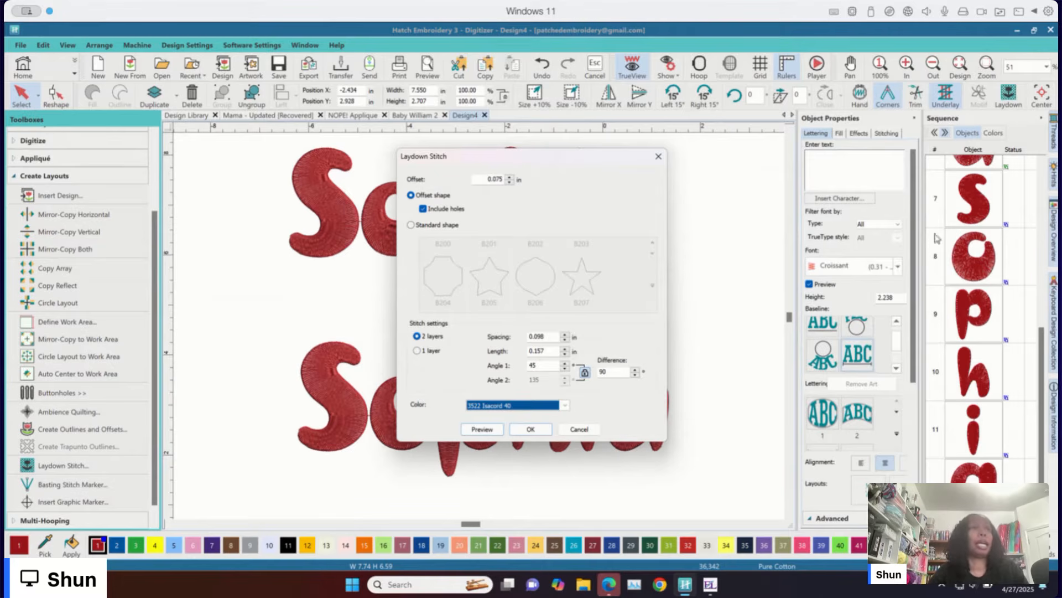
click(422, 211)
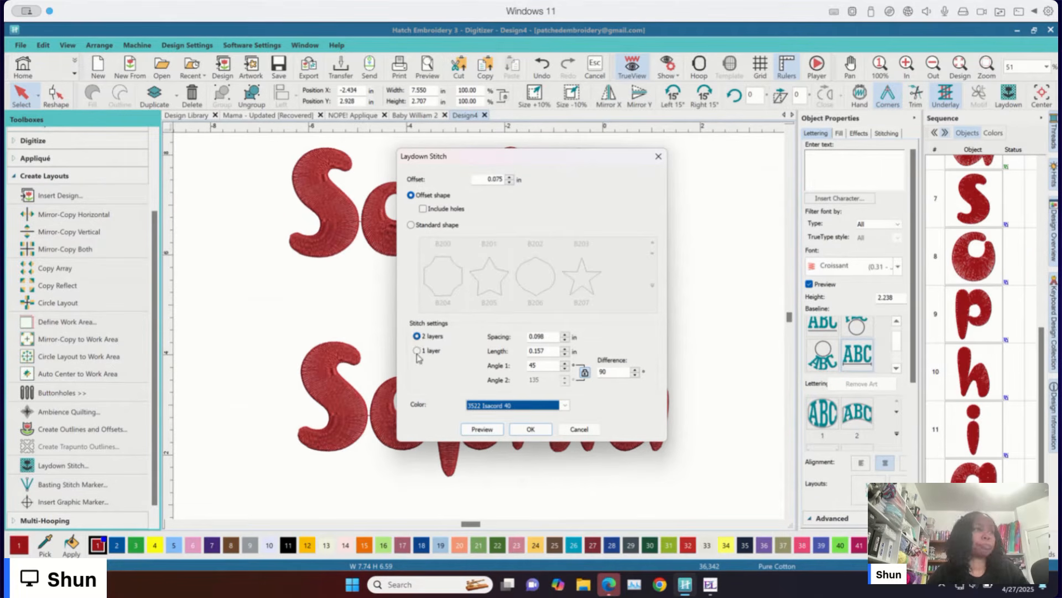
click(417, 351)
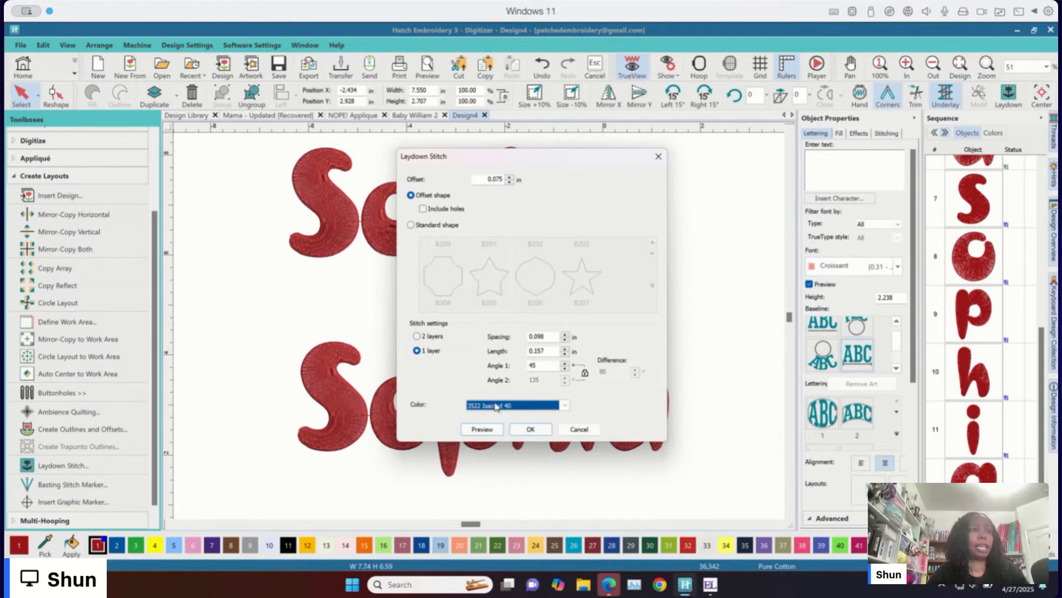
click(564, 409)
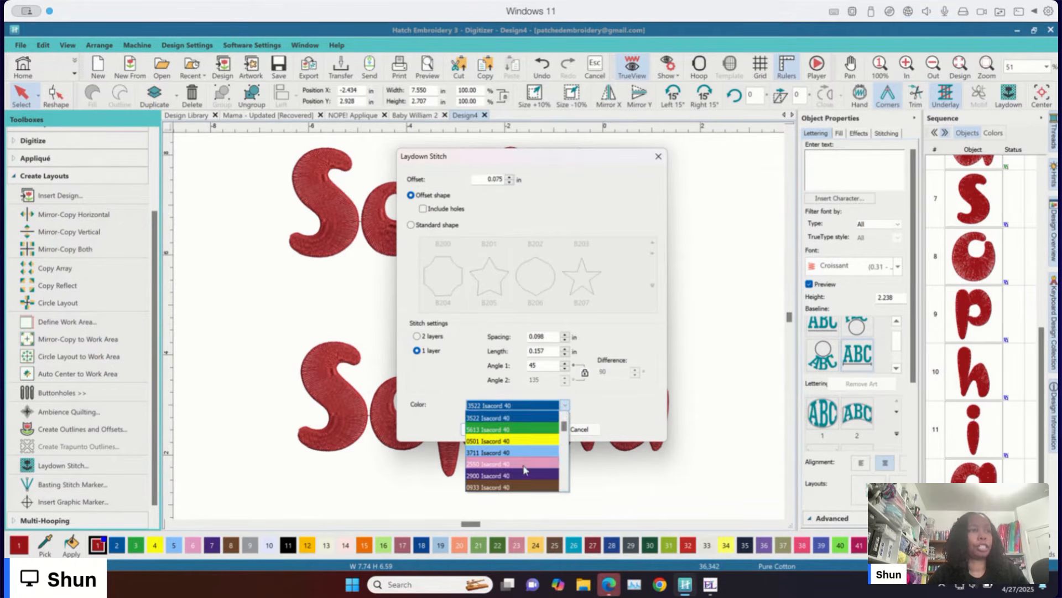
scroll(524, 464, down, 1)
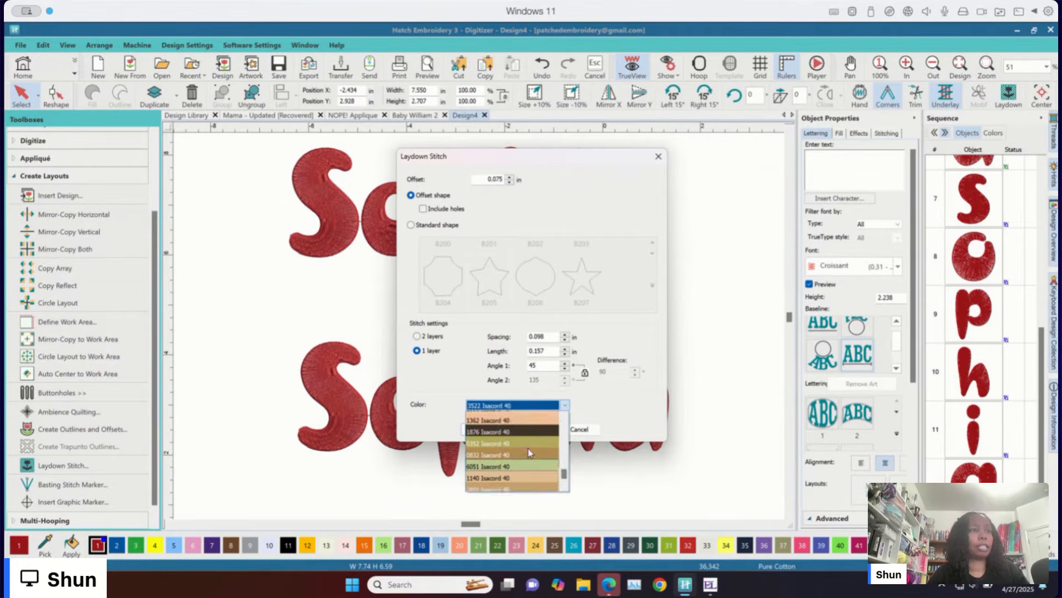
scroll(528, 453, up, 2)
scroll(528, 453, down, 10)
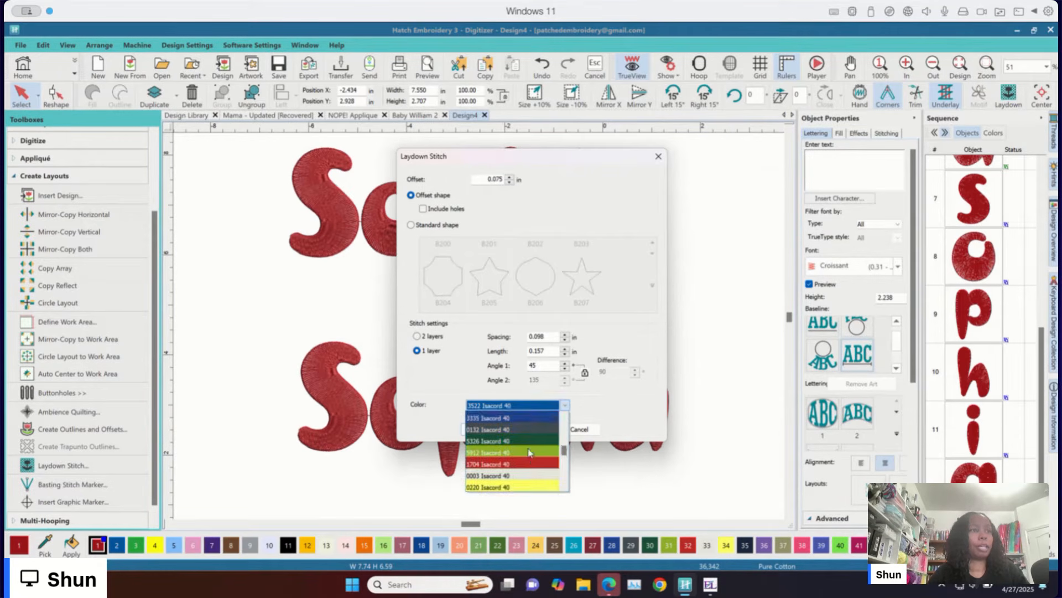
scroll(529, 451, up, 10)
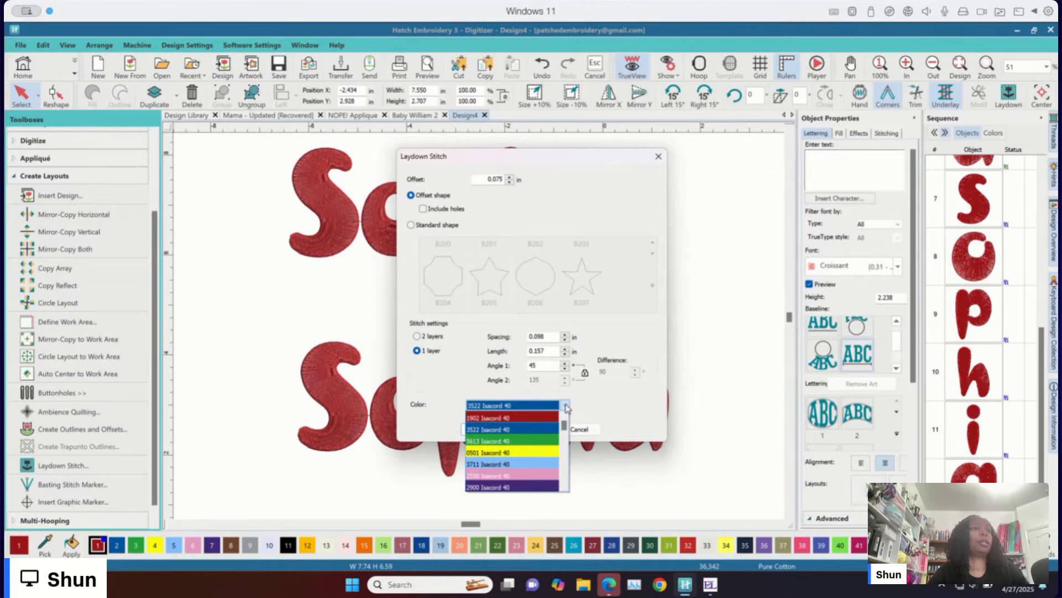
click(529, 428)
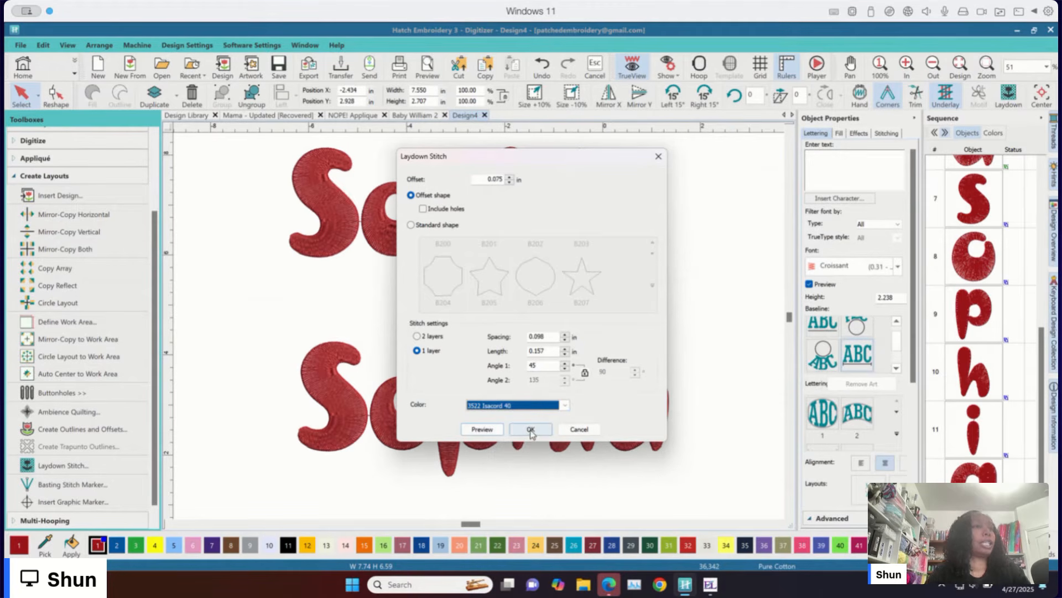
click(530, 431)
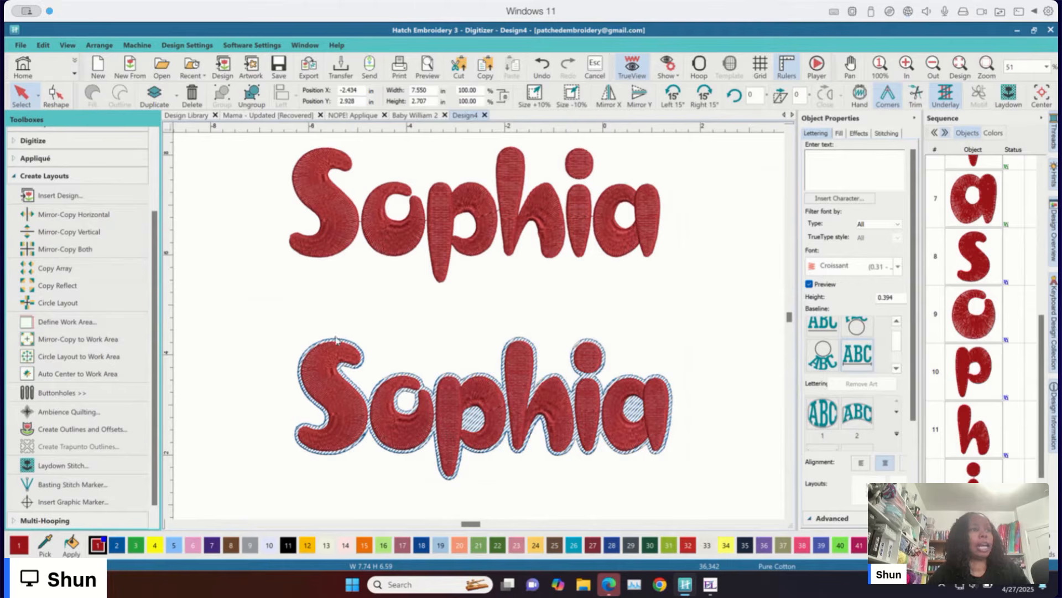
Separate the lower lettering from its one-layer laydown backing, placing the backing above and the lettering just beneath it
scroll(378, 342, up, 2)
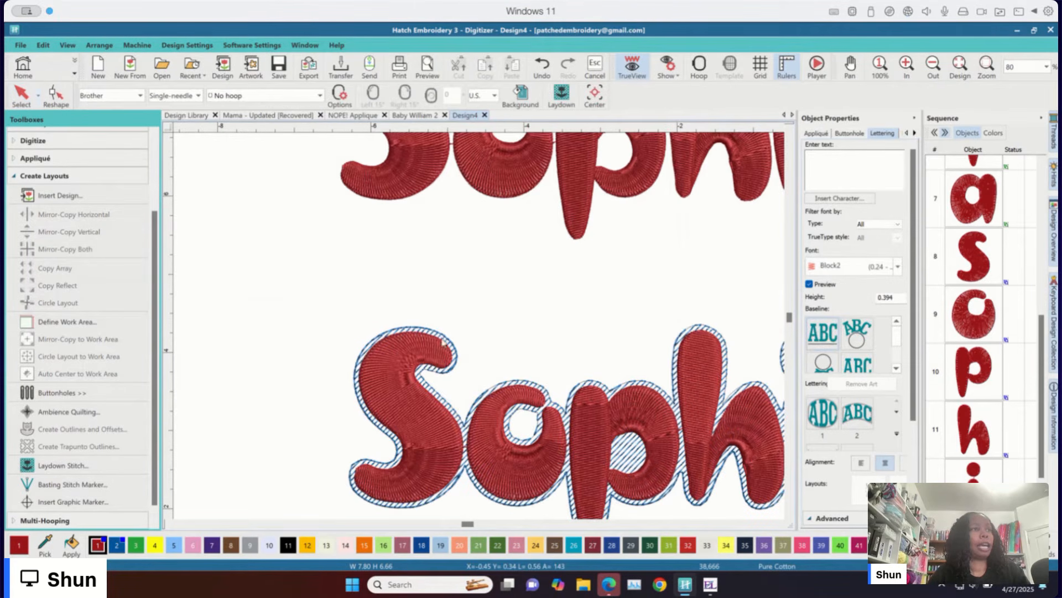
scroll(779, 527, right, 5)
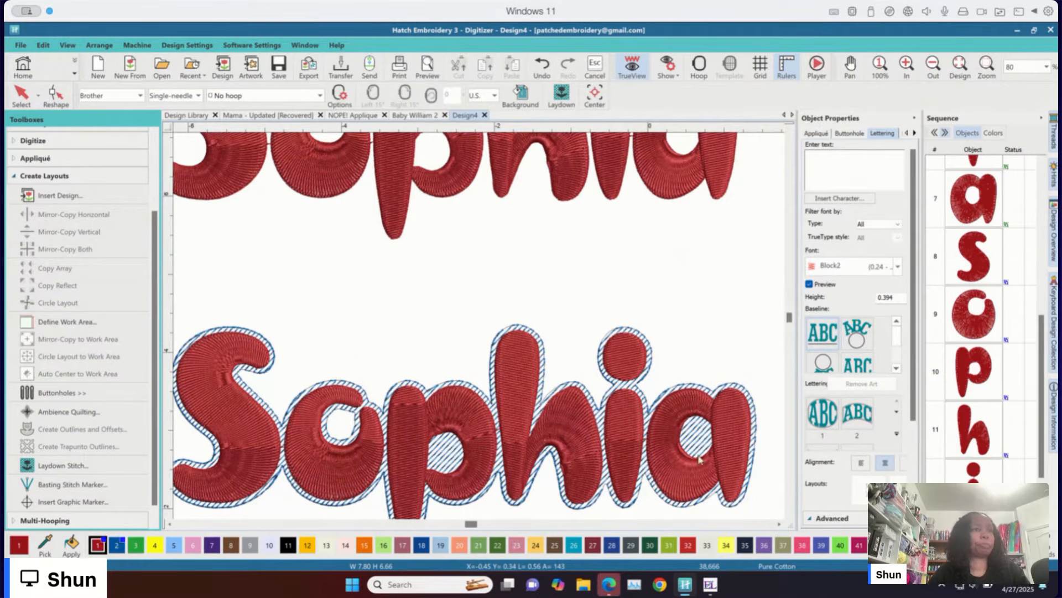
scroll(613, 430, down, 1)
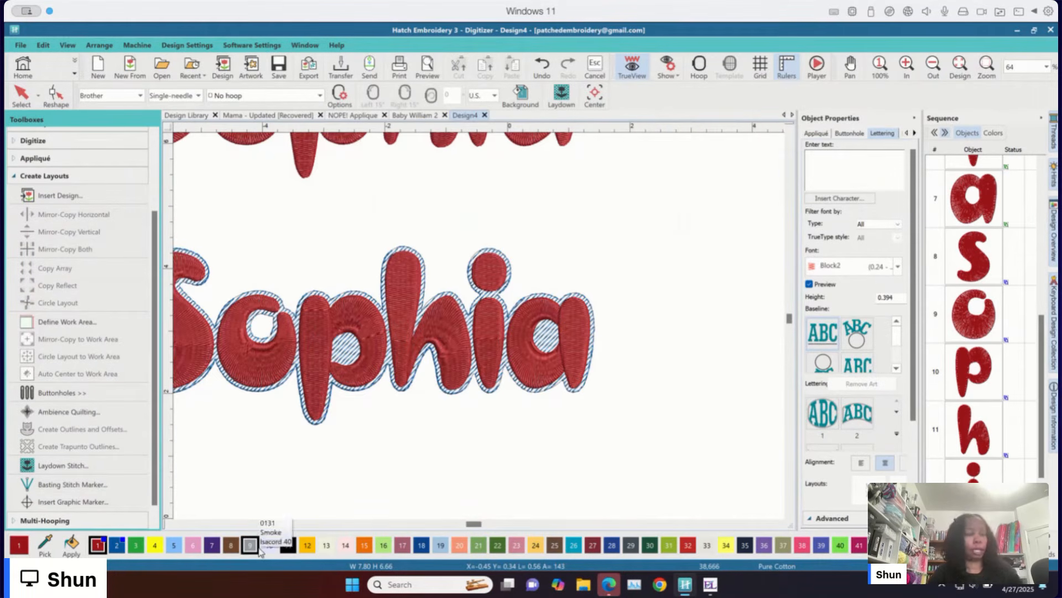
click(169, 525)
click(169, 525)
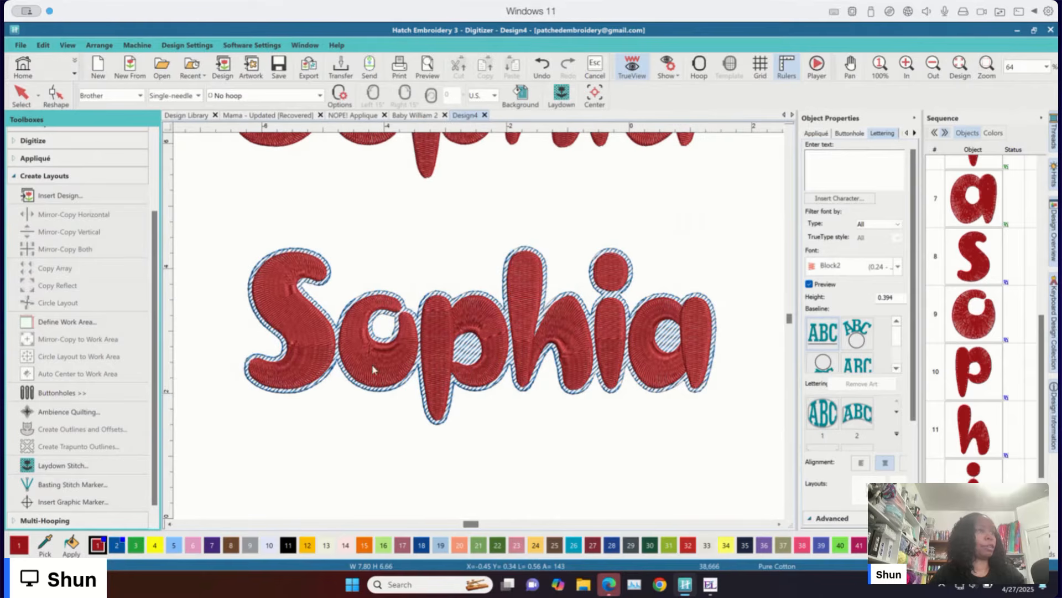
click(411, 345)
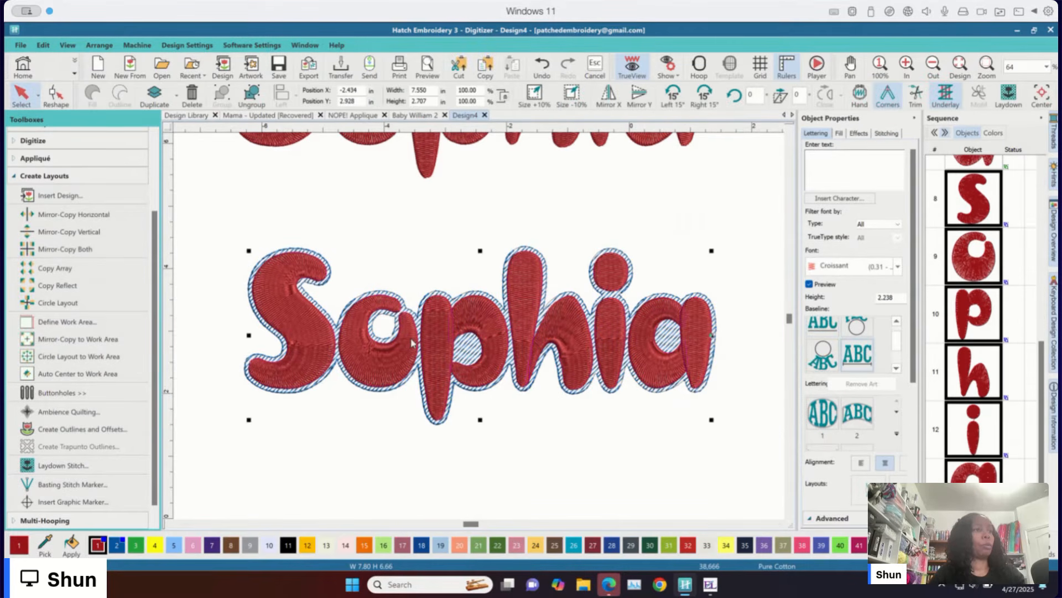
drag(411, 345, 402, 477)
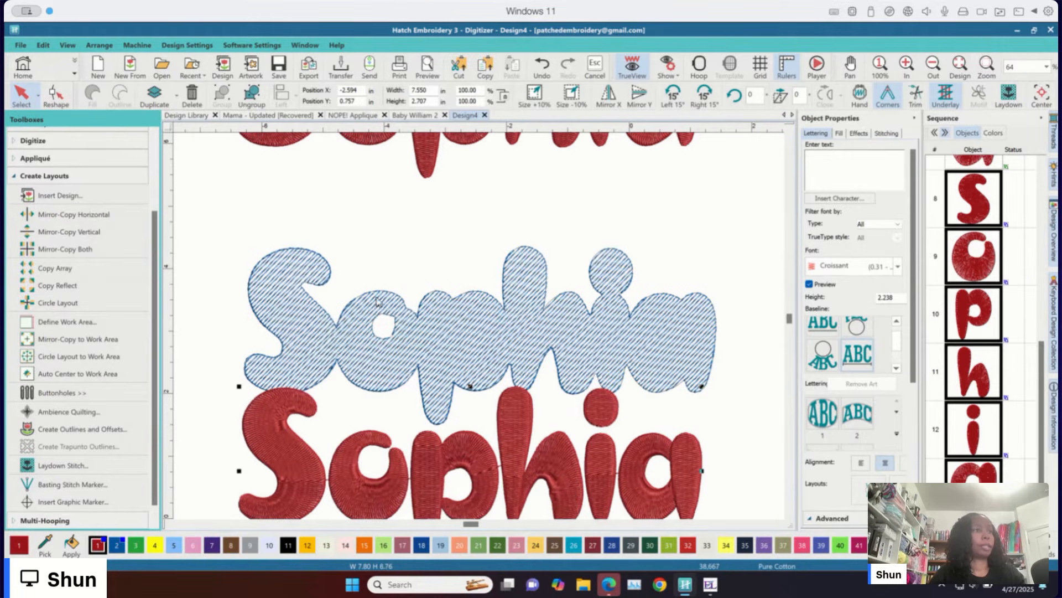
click(578, 315)
mouse_move(574, 313)
mouse_down()
mouse_move(571, 227)
mouse_move(571, 316)
mouse_up()
click(518, 421)
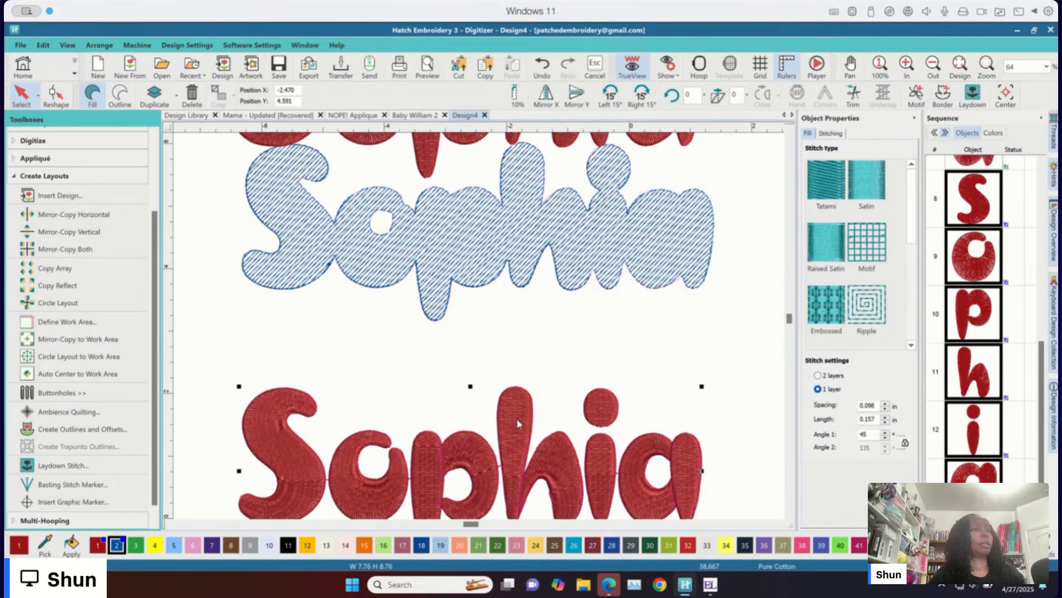
drag(517, 420, 515, 353)
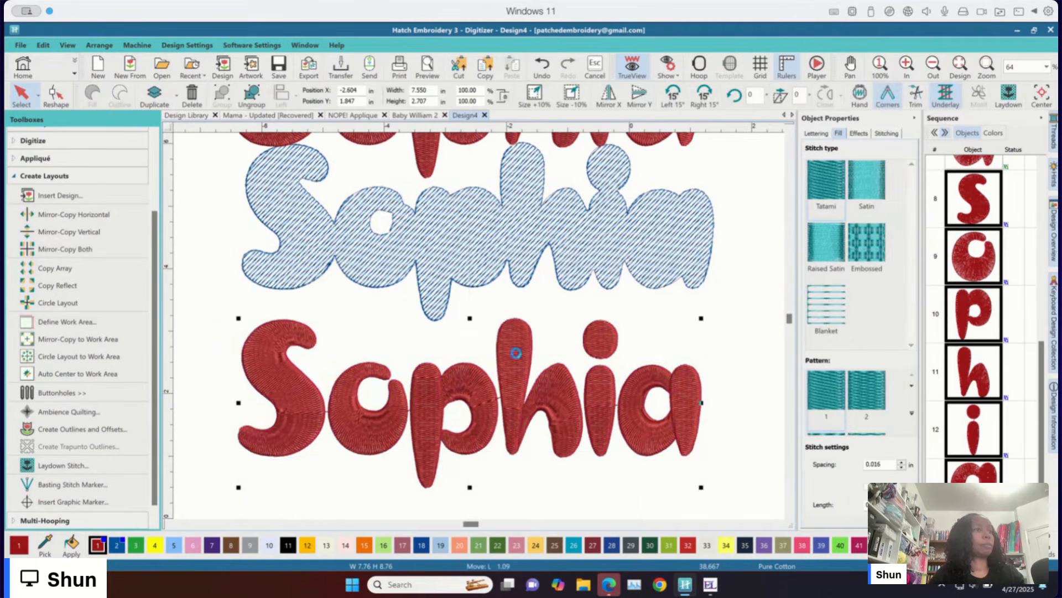
Create a two-layer laydown stitch in 3522 Isacord 40 behind the same lower lettering
click(72, 464)
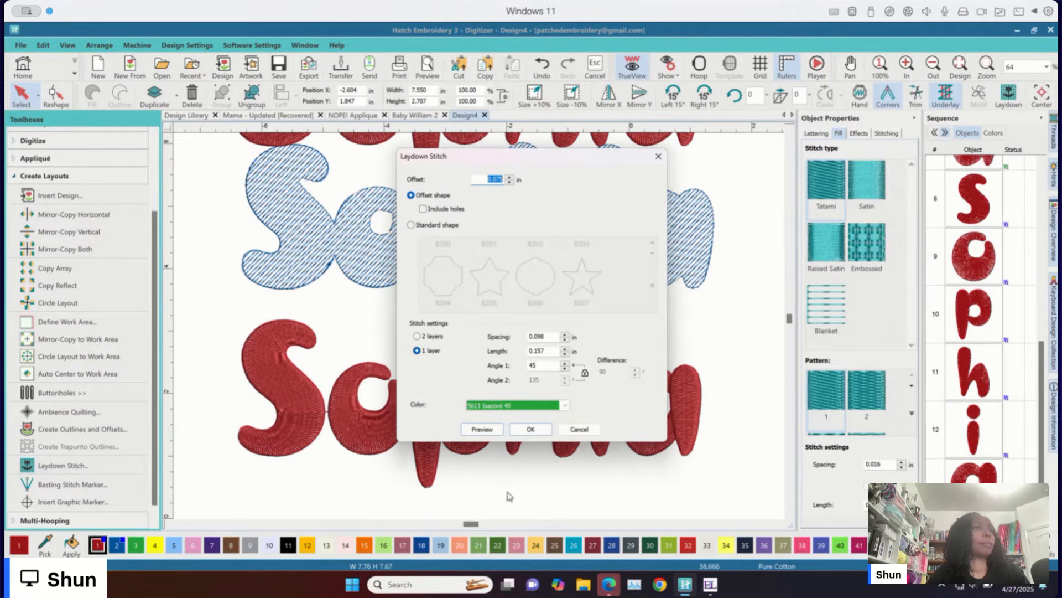
click(417, 337)
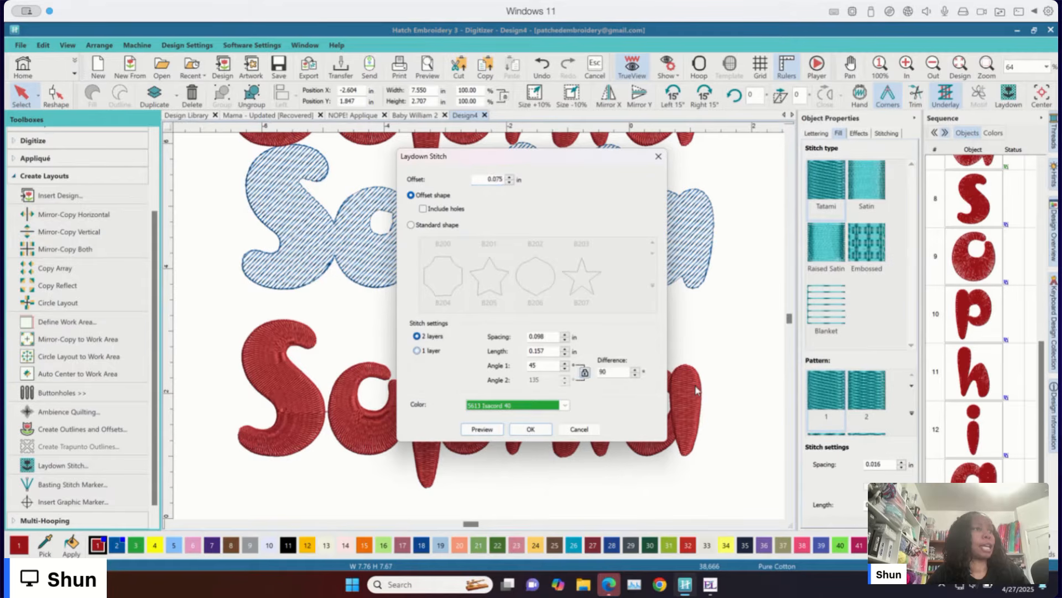
click(564, 405)
scroll(528, 443, down, 3)
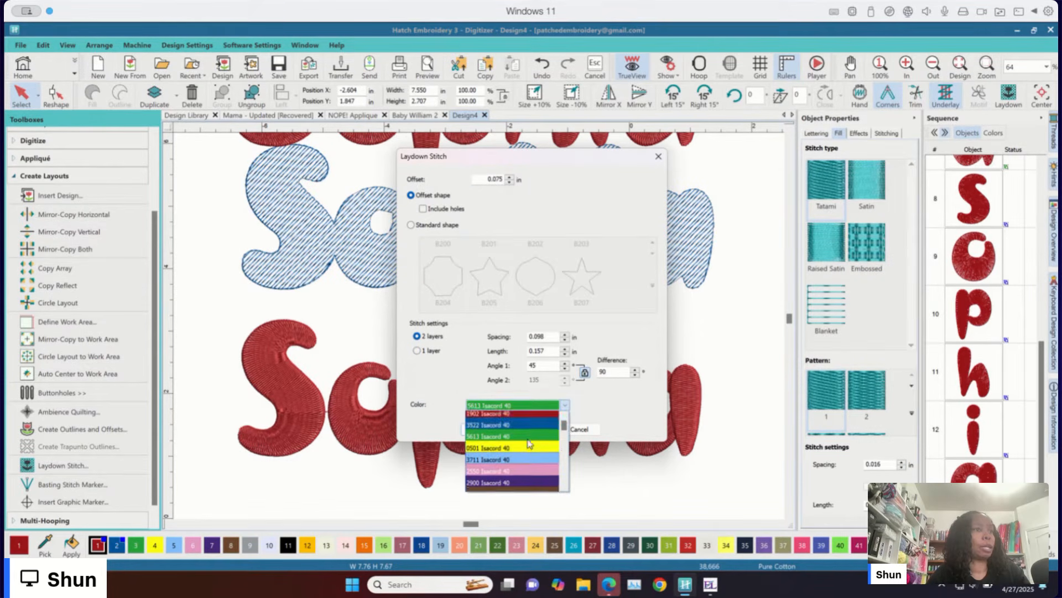
click(527, 431)
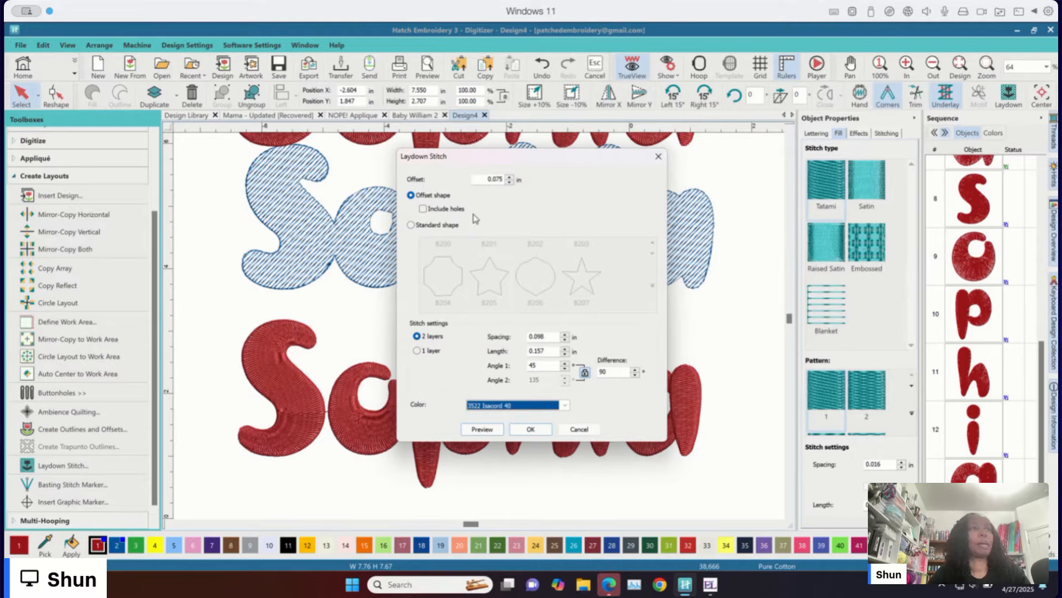
click(539, 432)
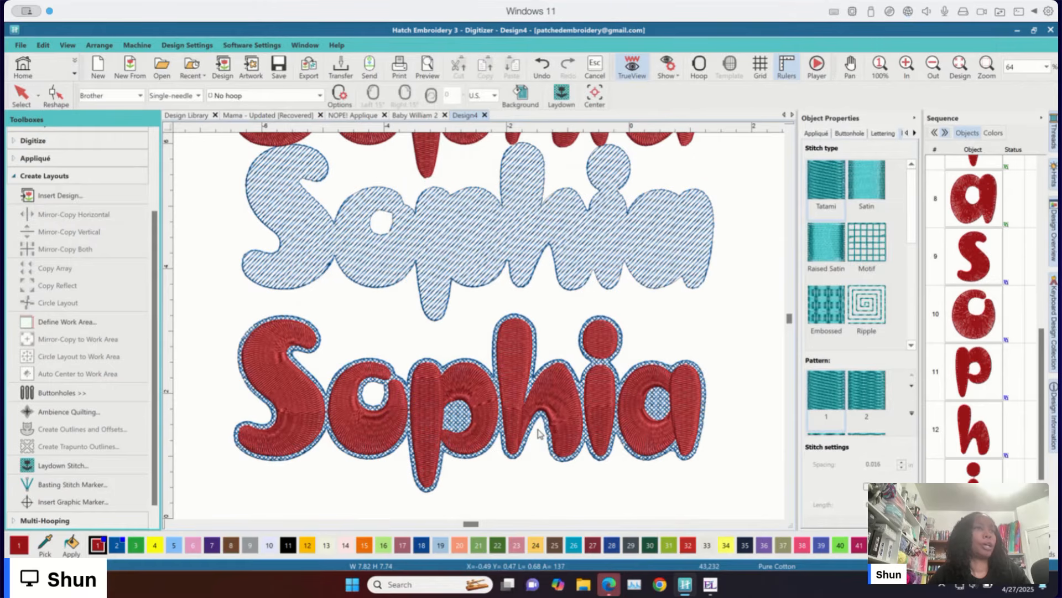
Move the red lettering down off the two-layer backing so that the whole backing is exposed
click(503, 371)
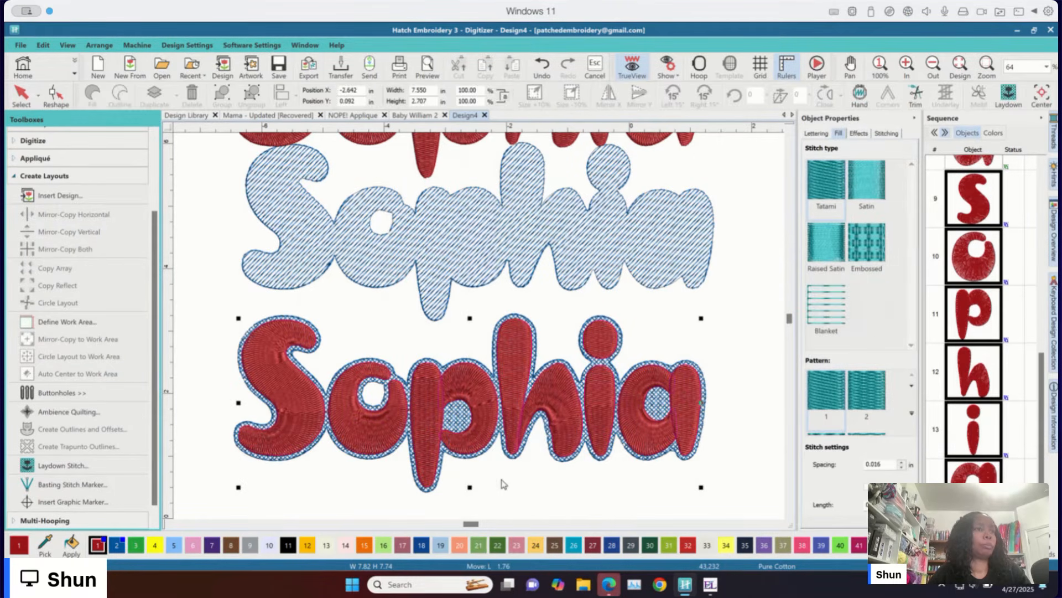
drag(504, 371, 544, 443)
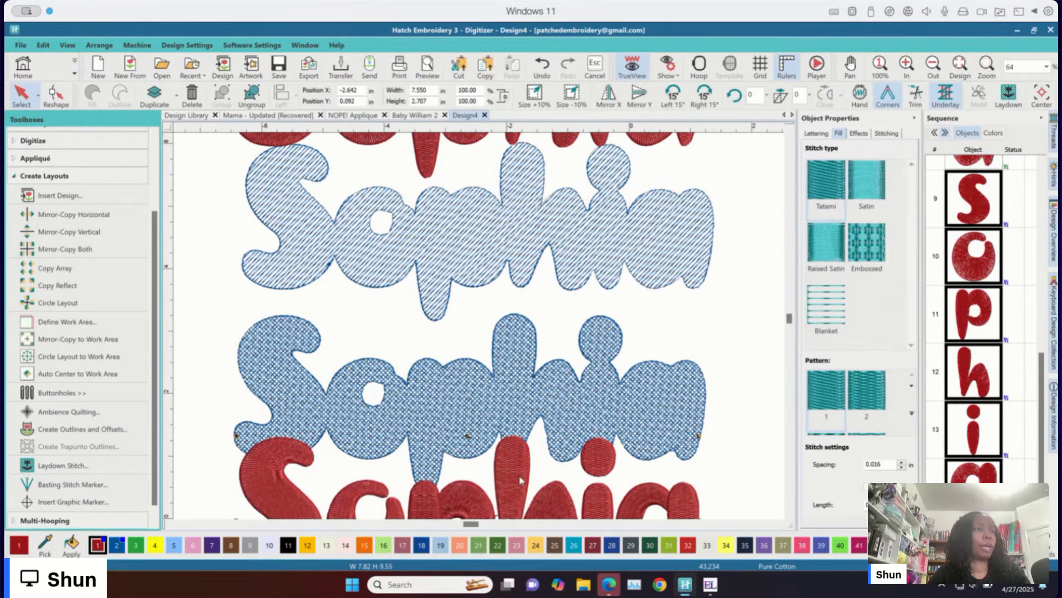
drag(520, 476, 518, 513)
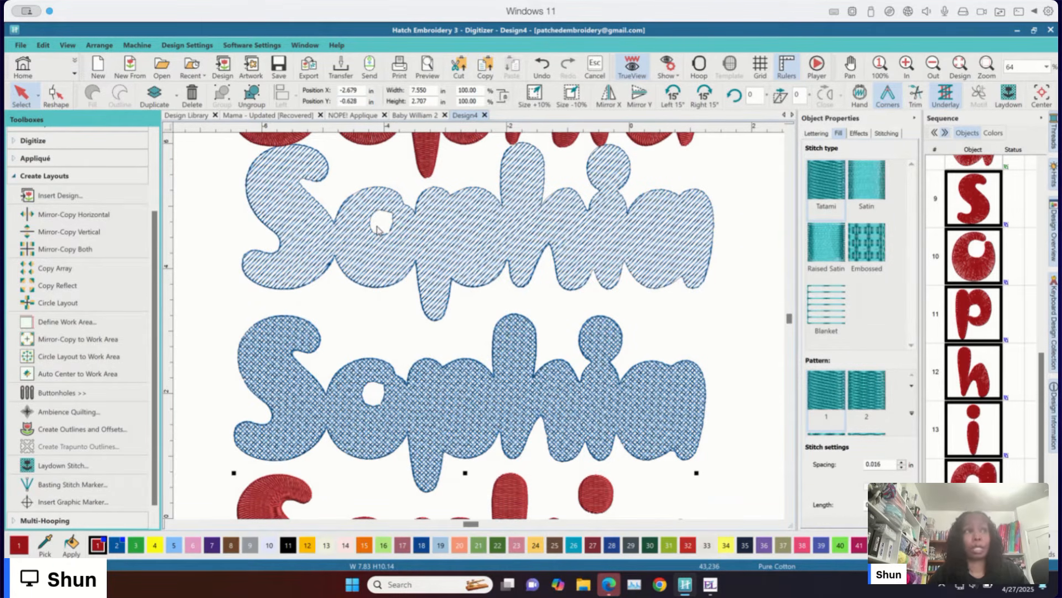
Close the hole inside the letter o of the two-layer backing by deleting the hole's reshape points
click(412, 417)
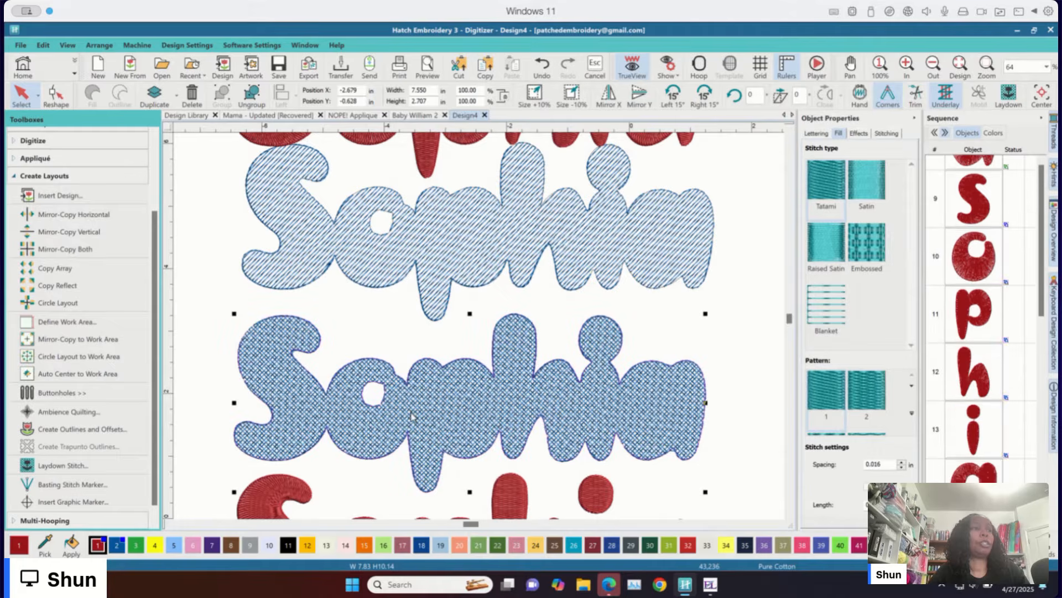
click(56, 96)
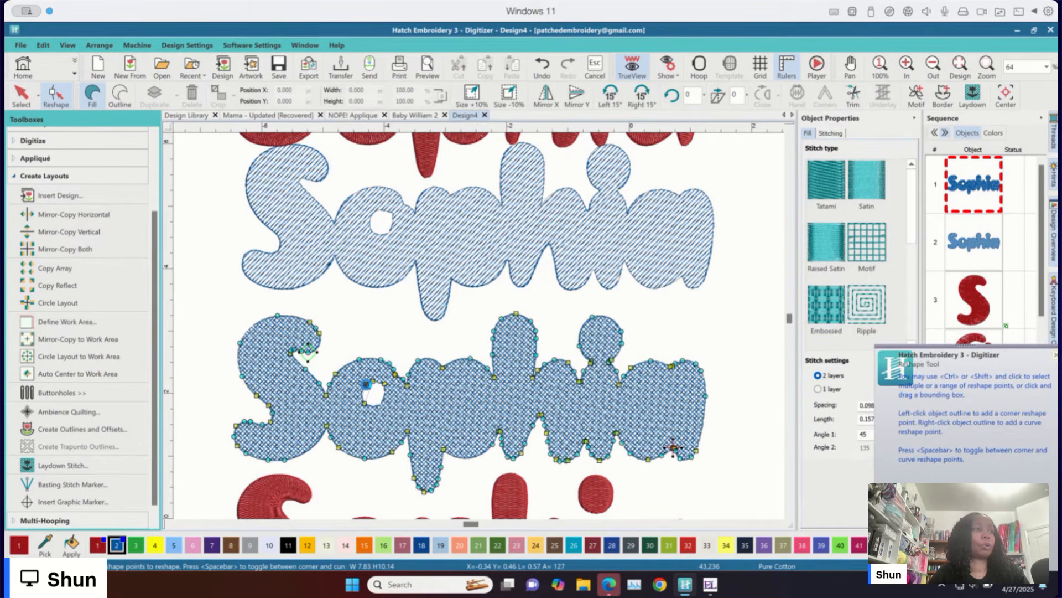
key(Delete)
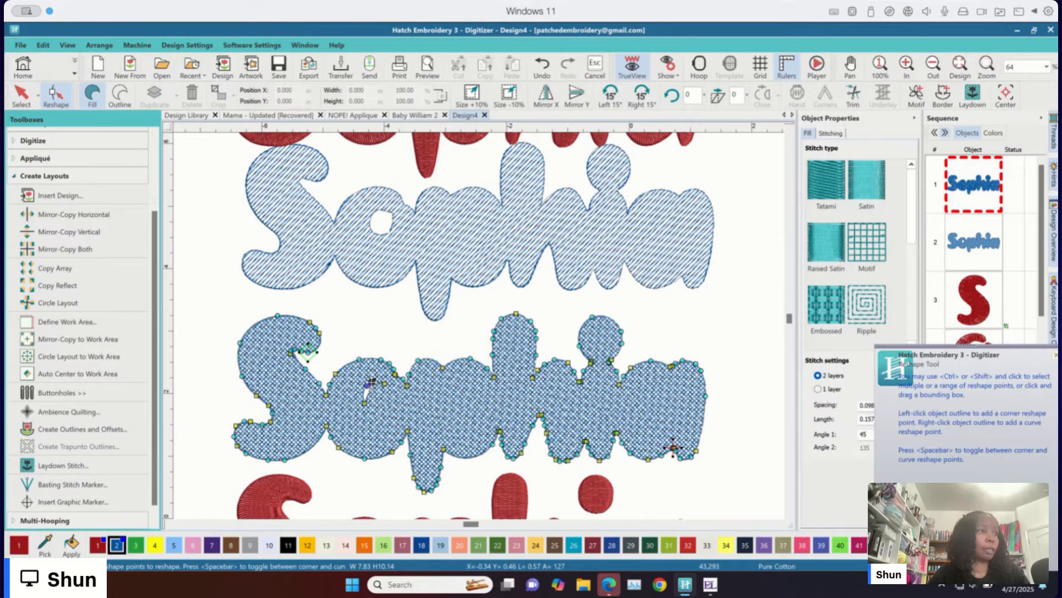
click(365, 383)
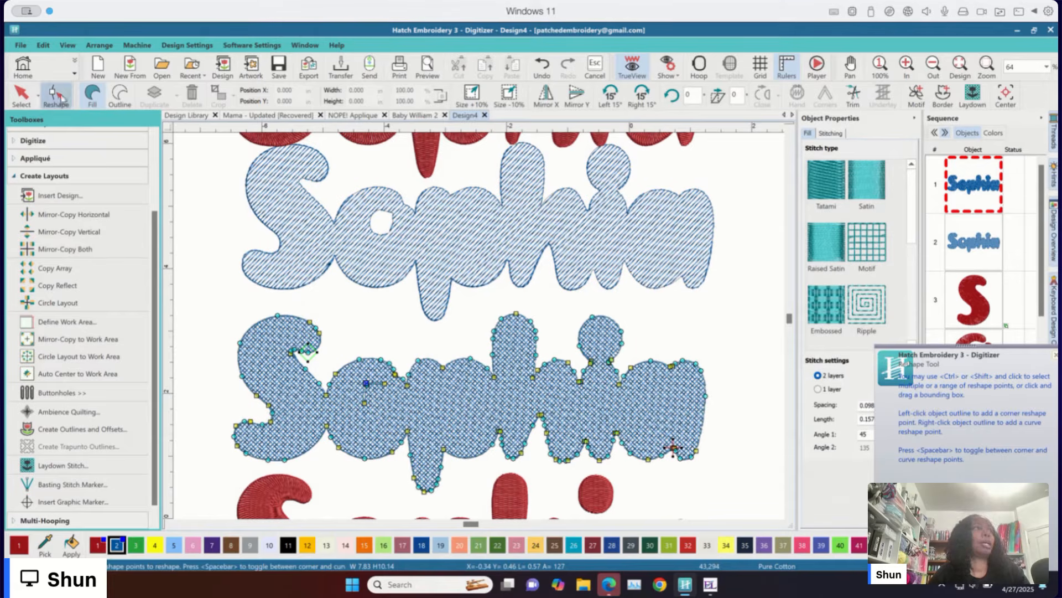
click(20, 95)
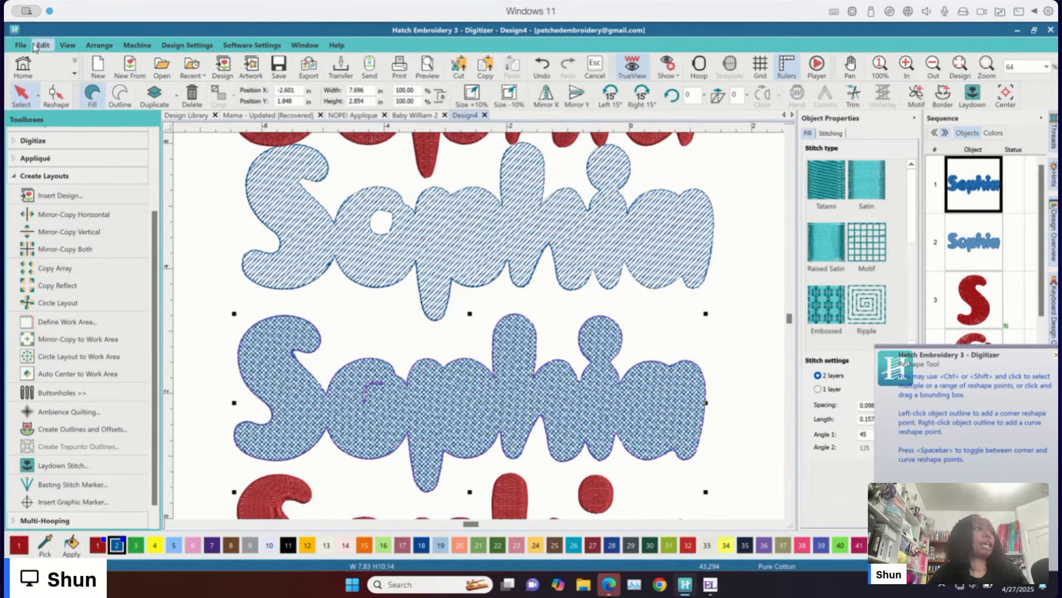
click(56, 94)
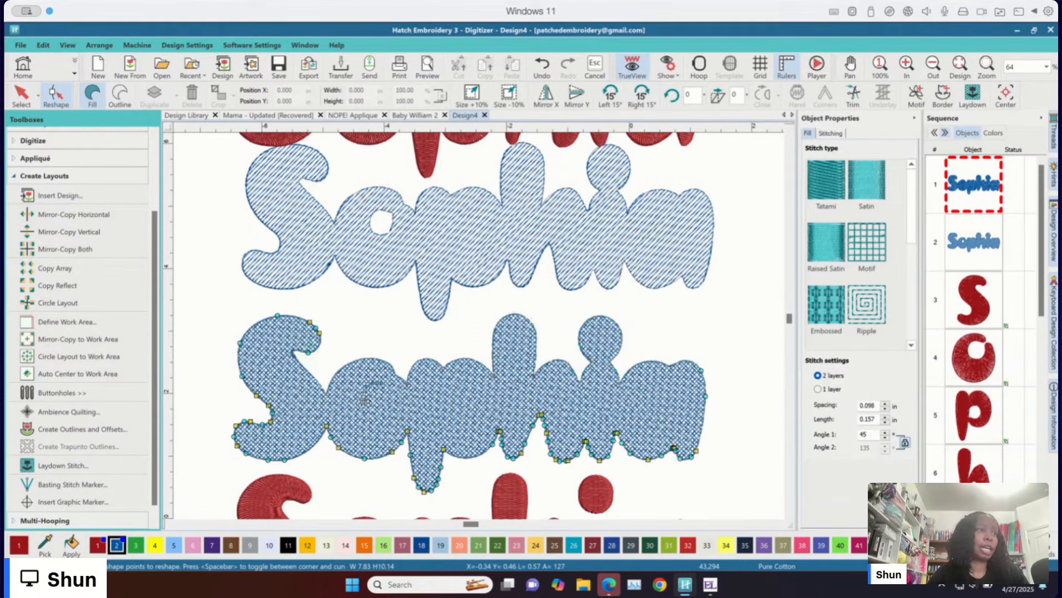
click(366, 384)
key(Delete)
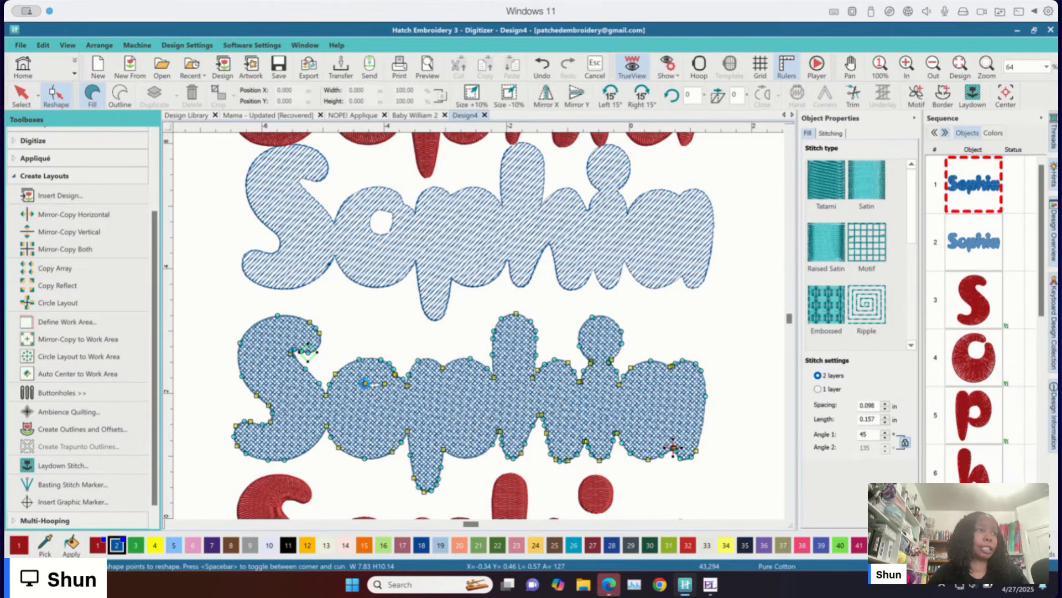
click(365, 383)
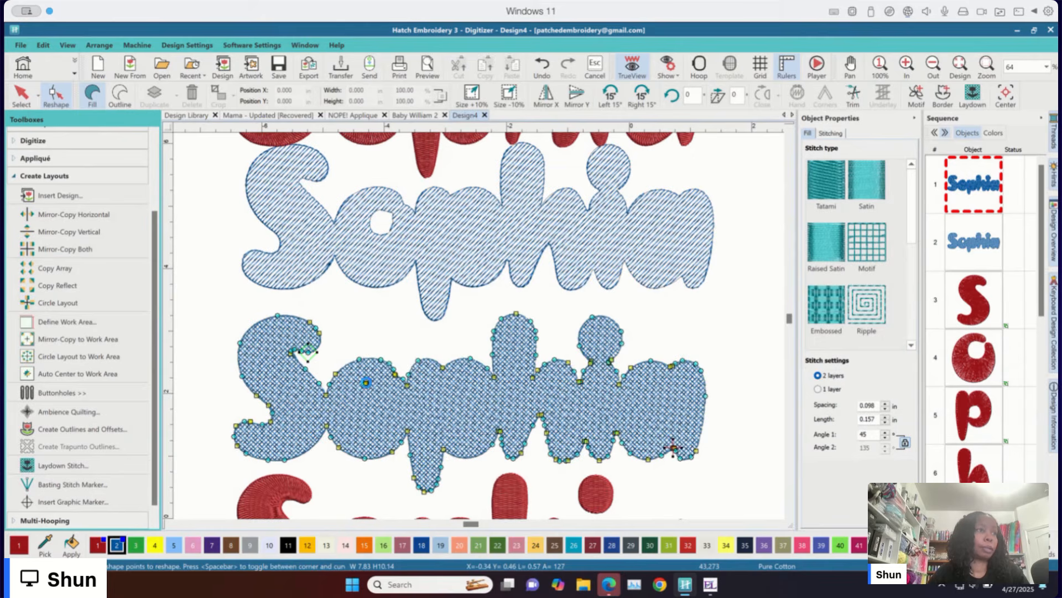
click(21, 95)
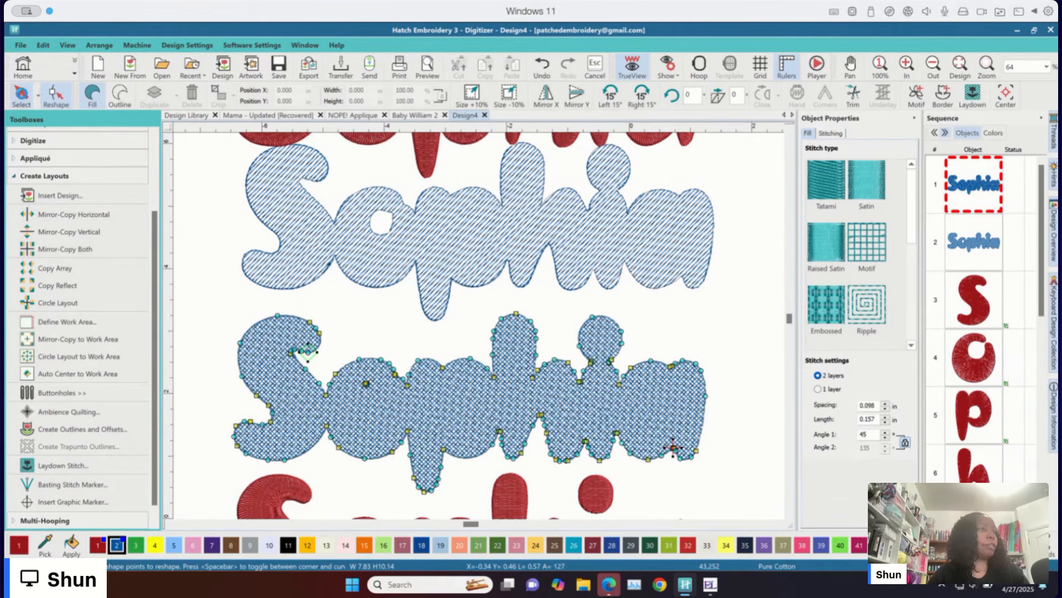
click(195, 311)
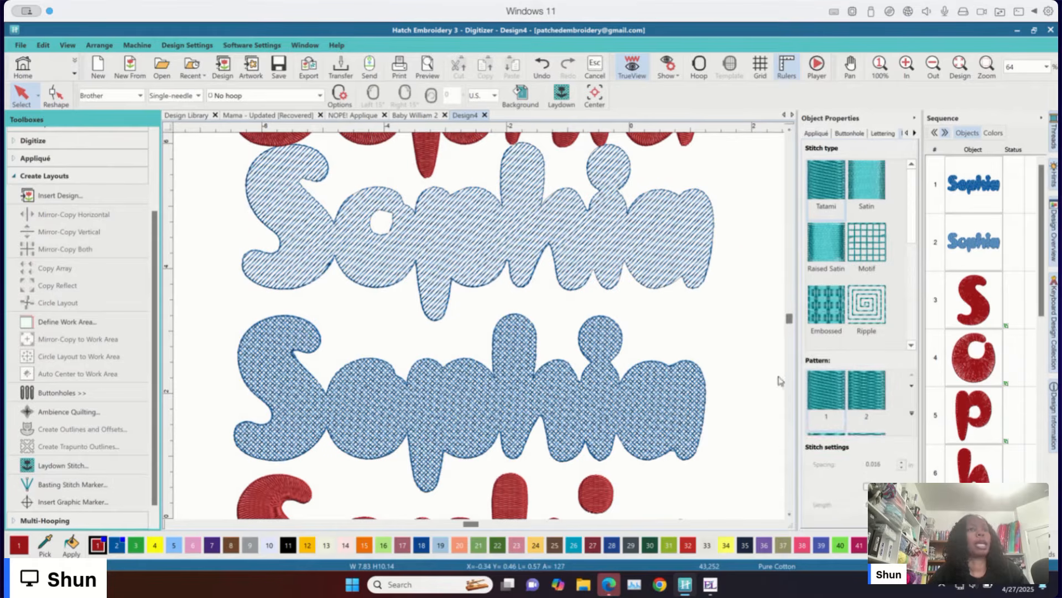
Move the lower red lettering back onto the two-layer backing and nudge it until the border is even all around
scroll(790, 516, down, 1)
click(557, 491)
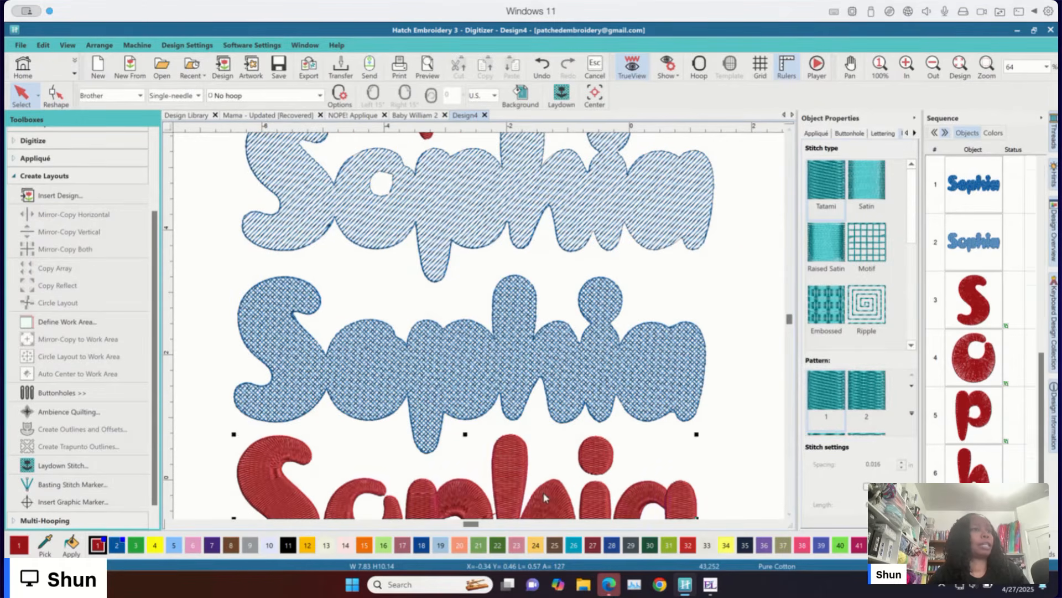
drag(545, 438, 559, 342)
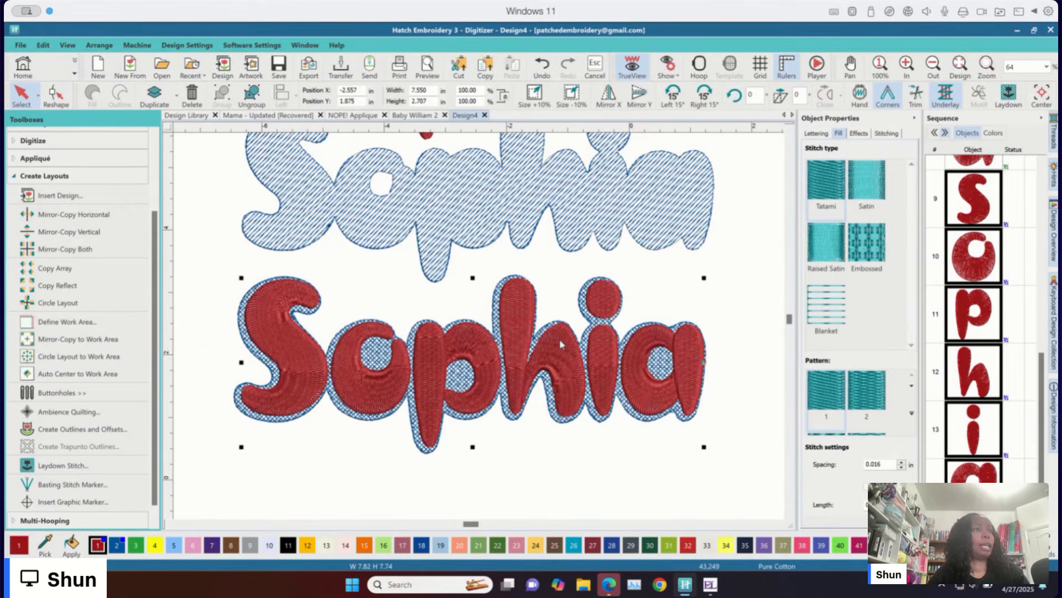
key(Left)
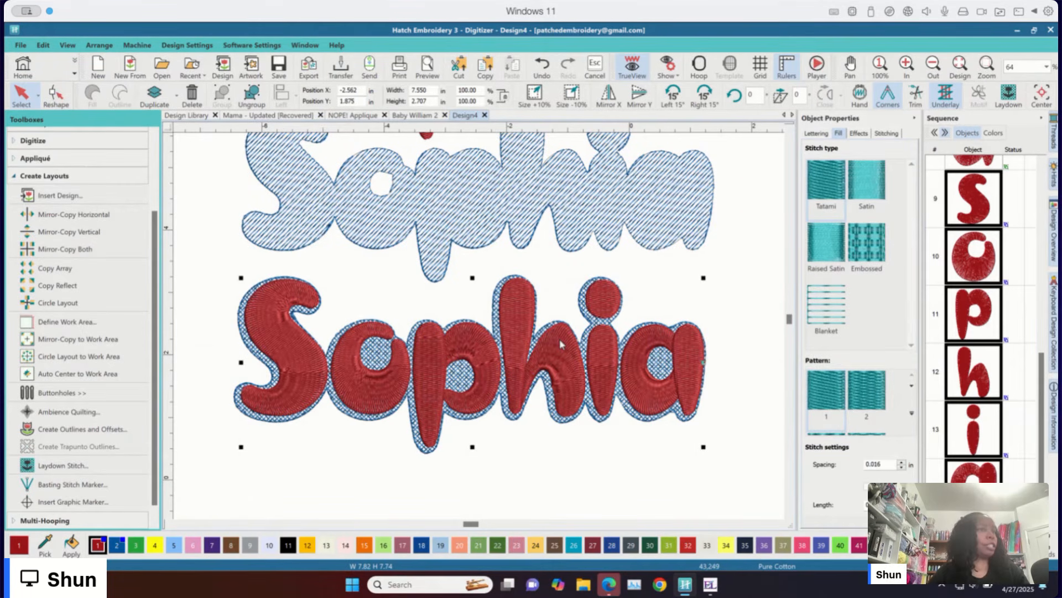
drag(556, 347, 553, 348)
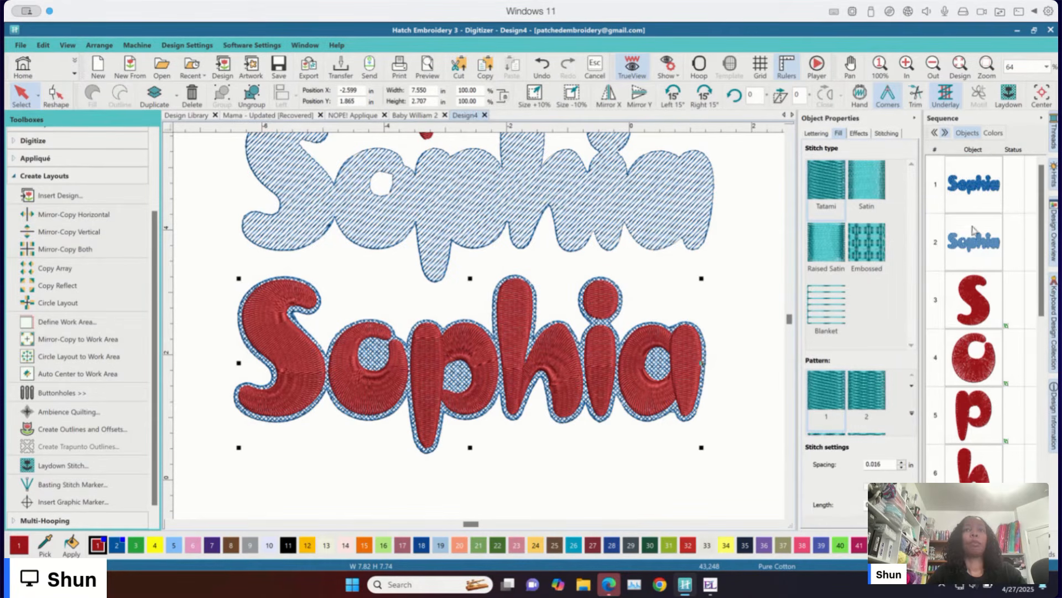
Delete the one-layer laydown backing from the design, keeping the two-layer backing beneath the lettering
scroll(993, 310, down, 5)
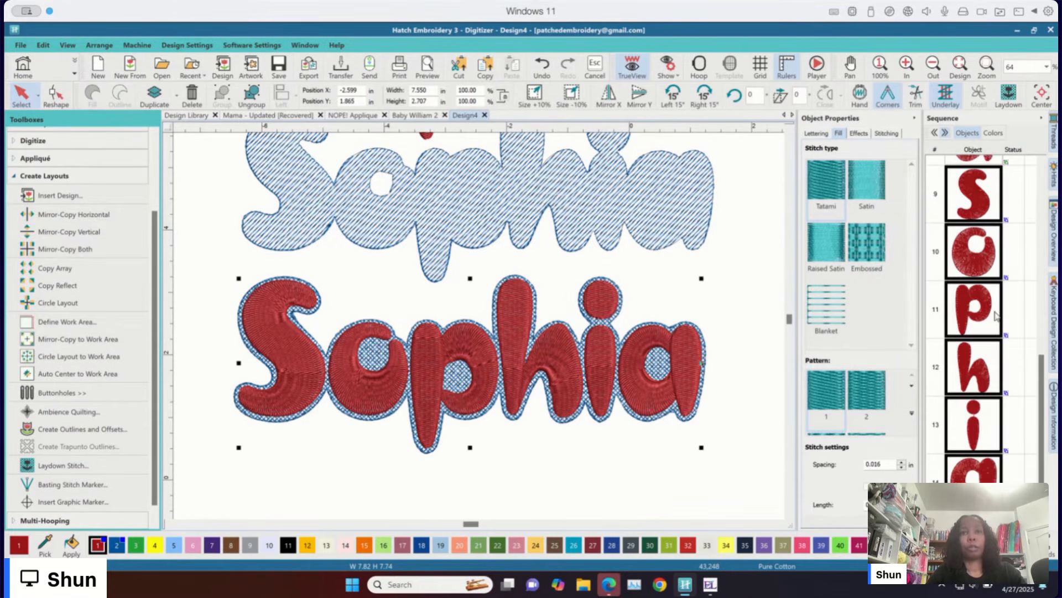
scroll(995, 316, up, 5)
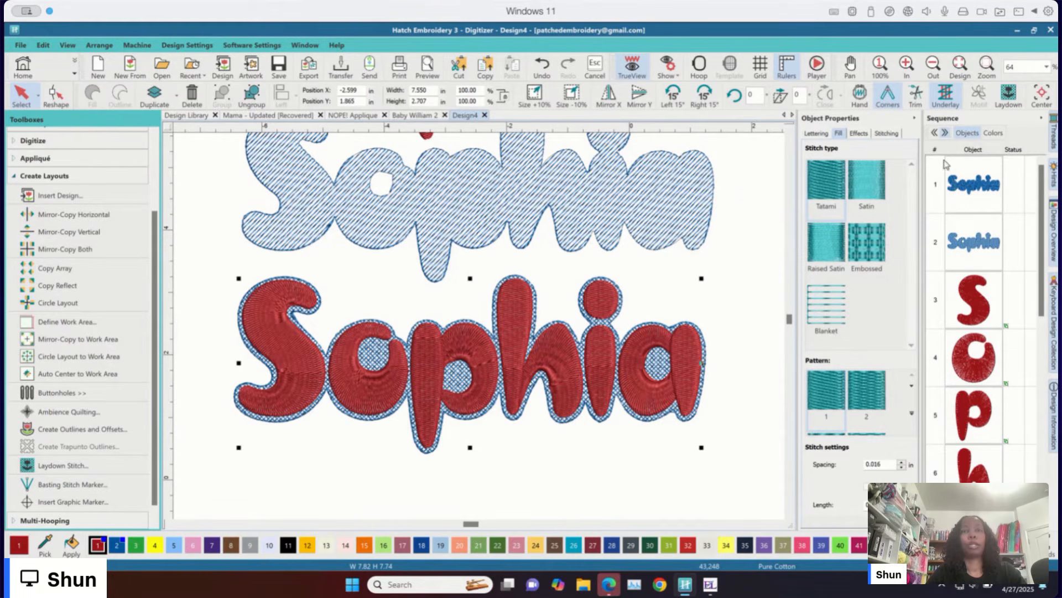
click(964, 192)
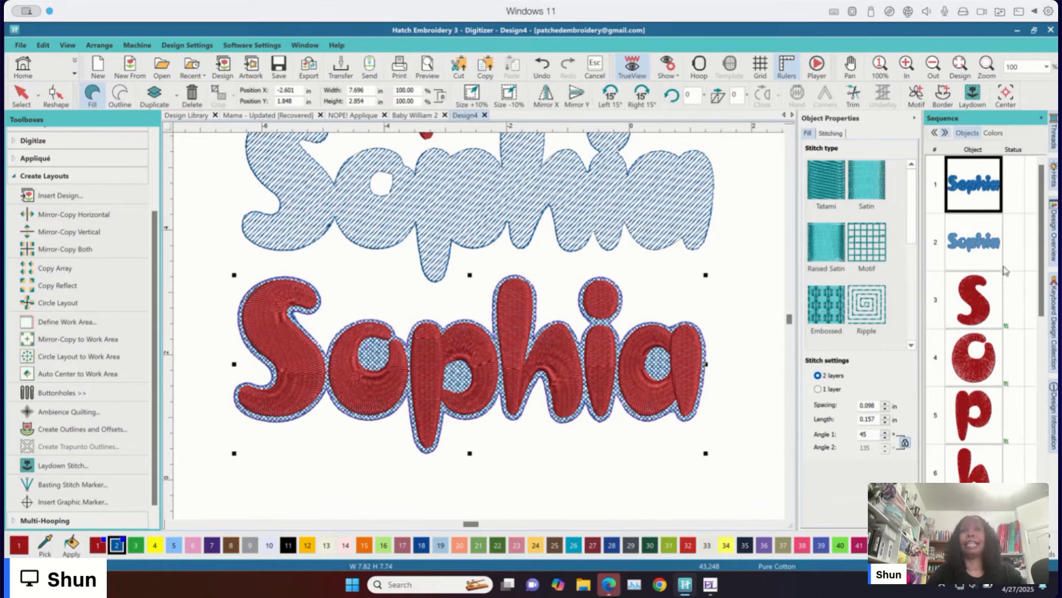
click(963, 243)
right_click(961, 249)
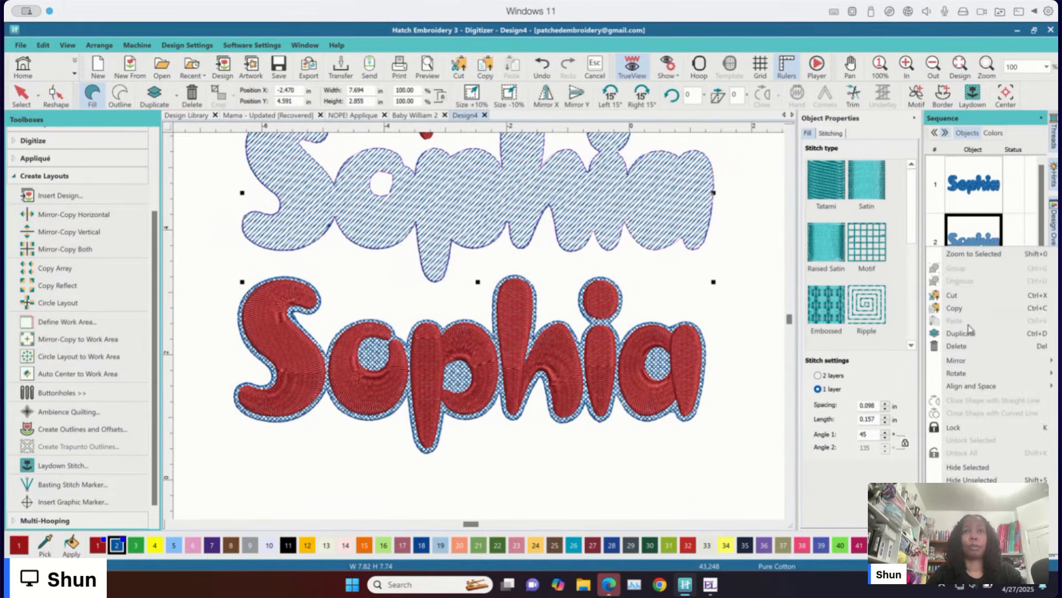
click(966, 347)
click(709, 261)
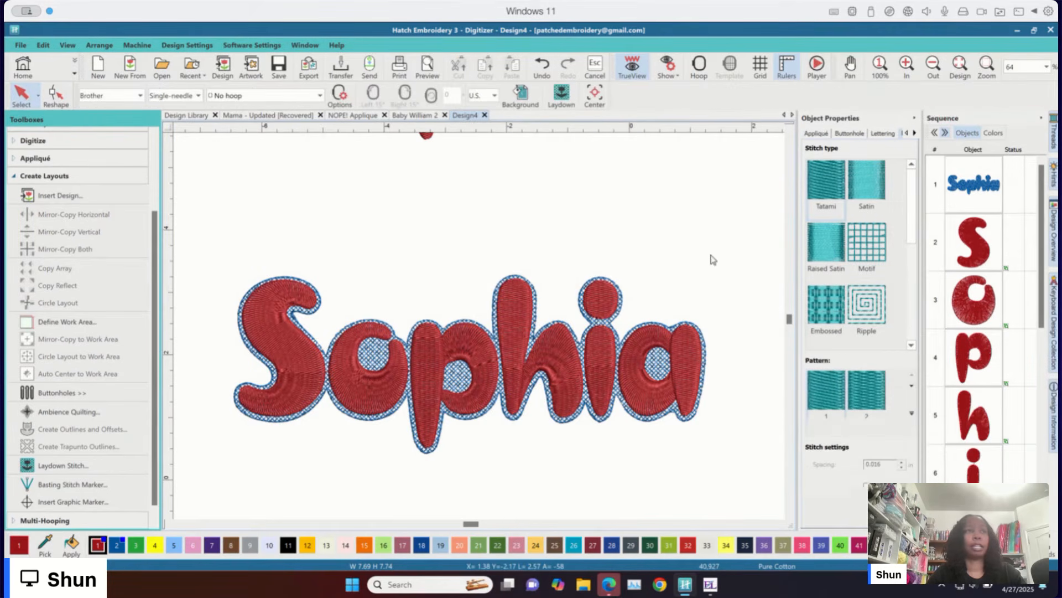
Preview the design's stitch-out in the Stitch Player and check the order in which the lettering sews
click(973, 187)
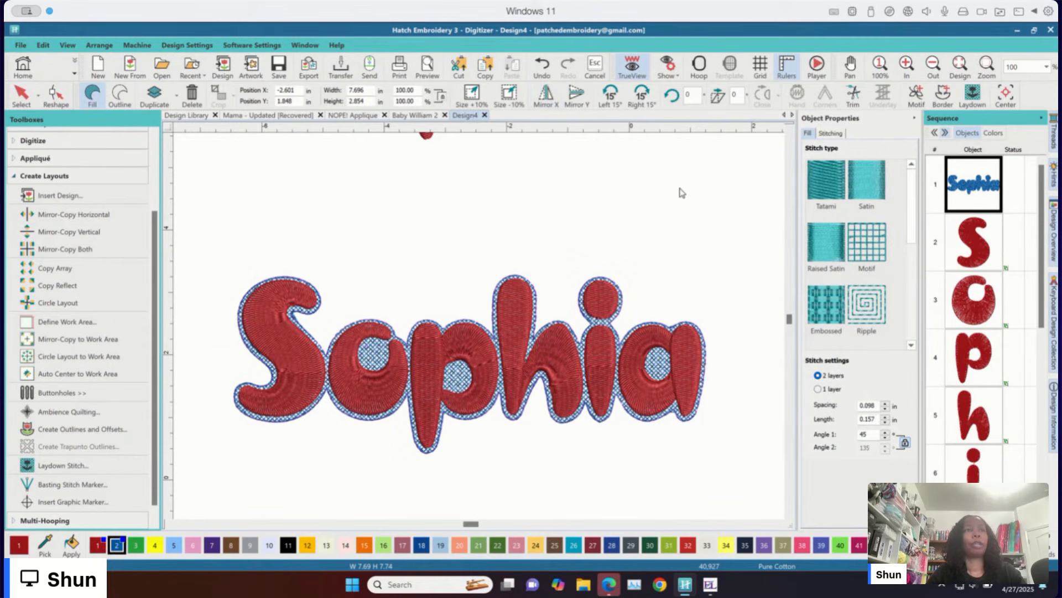
click(556, 377)
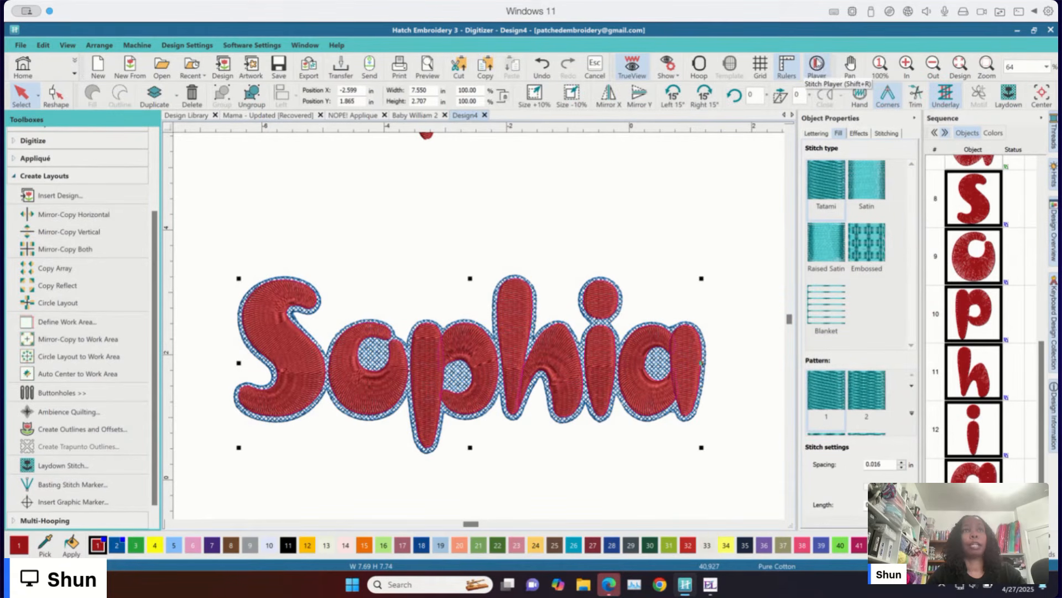
click(816, 65)
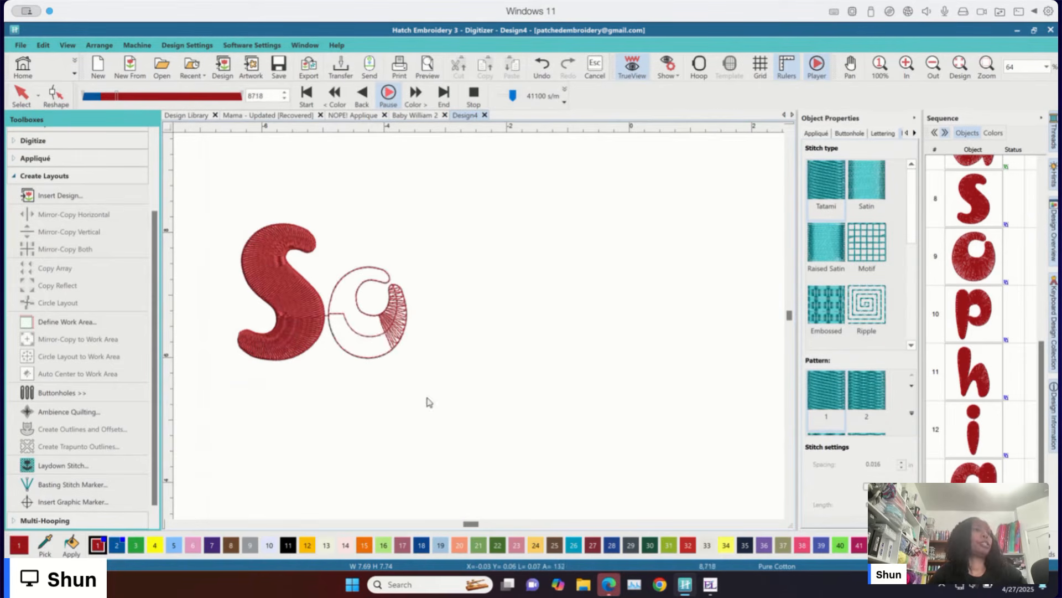
click(817, 65)
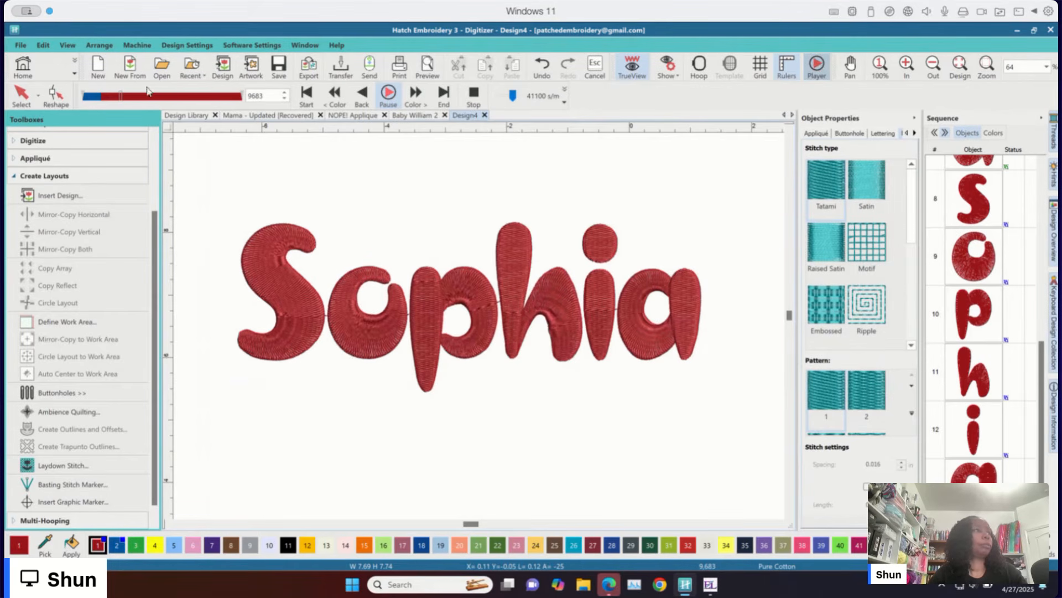
Delete the spare upper red lettering that has no backing
scroll(255, 229, down, 2)
scroll(348, 270, down, 2)
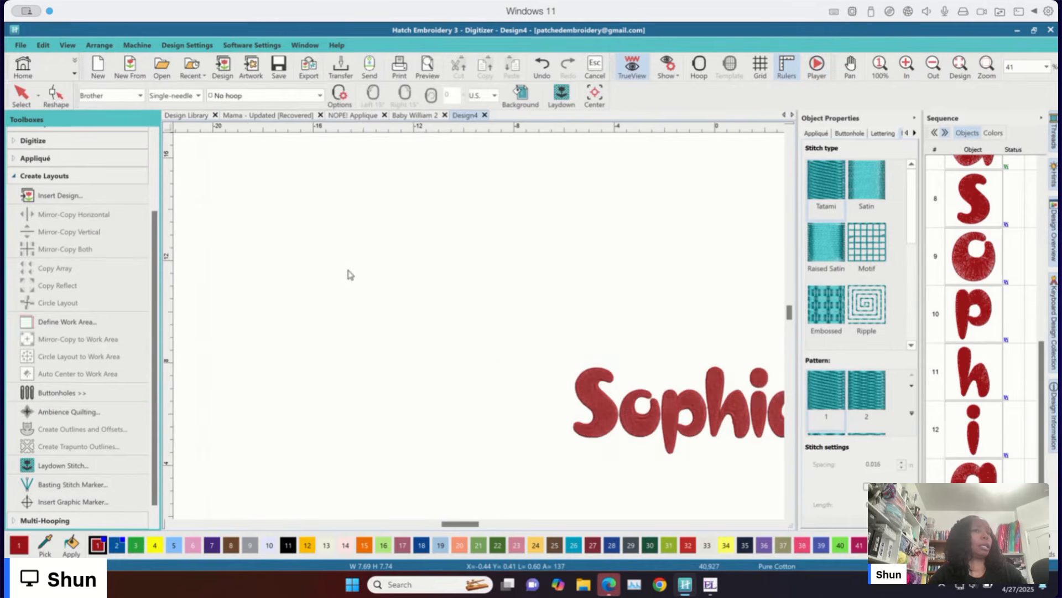
click(655, 396)
right_click(659, 401)
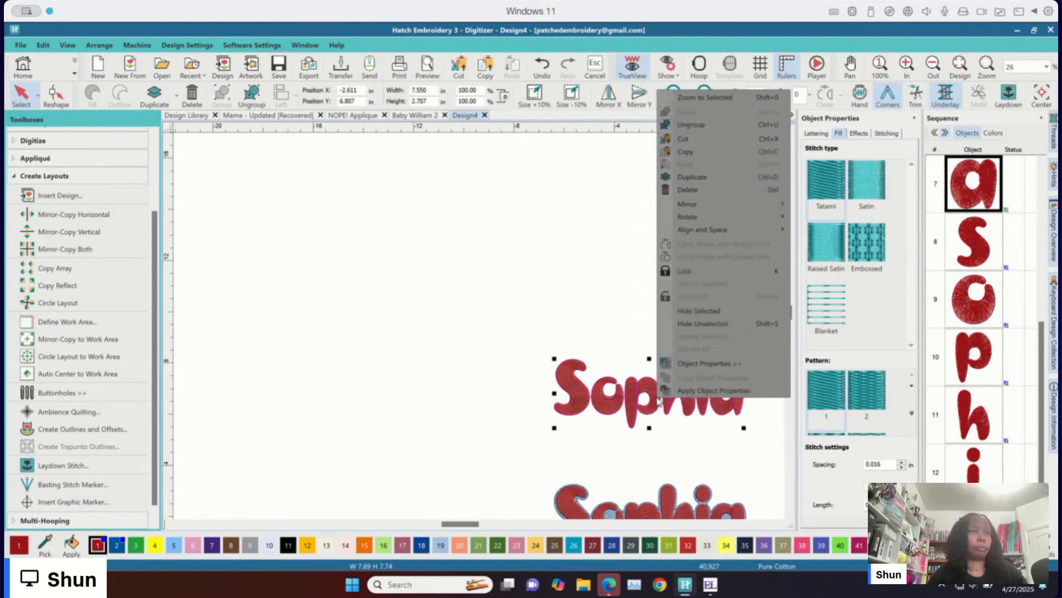
click(696, 190)
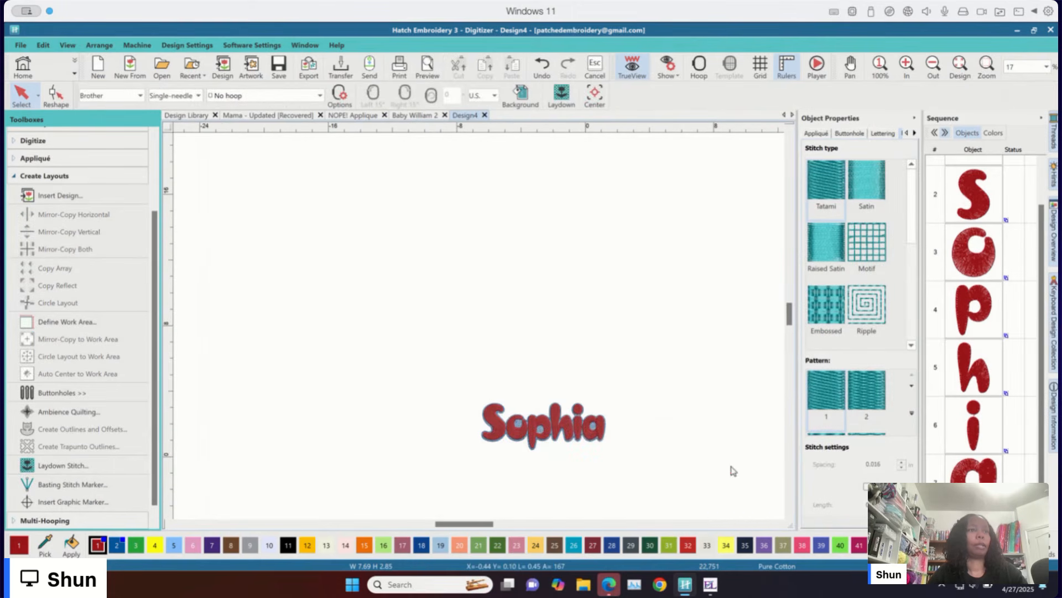
Play the stitch-out of the remaining backed lettering in the Stitch Player, raising the speed to 111420 s/m
scroll(597, 417, up, 5)
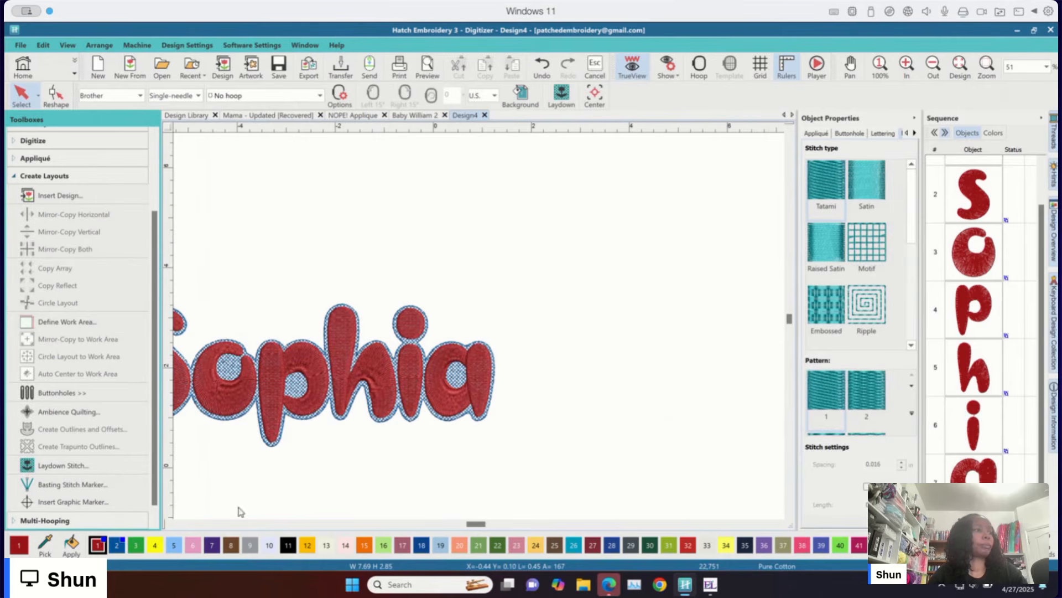
click(170, 525)
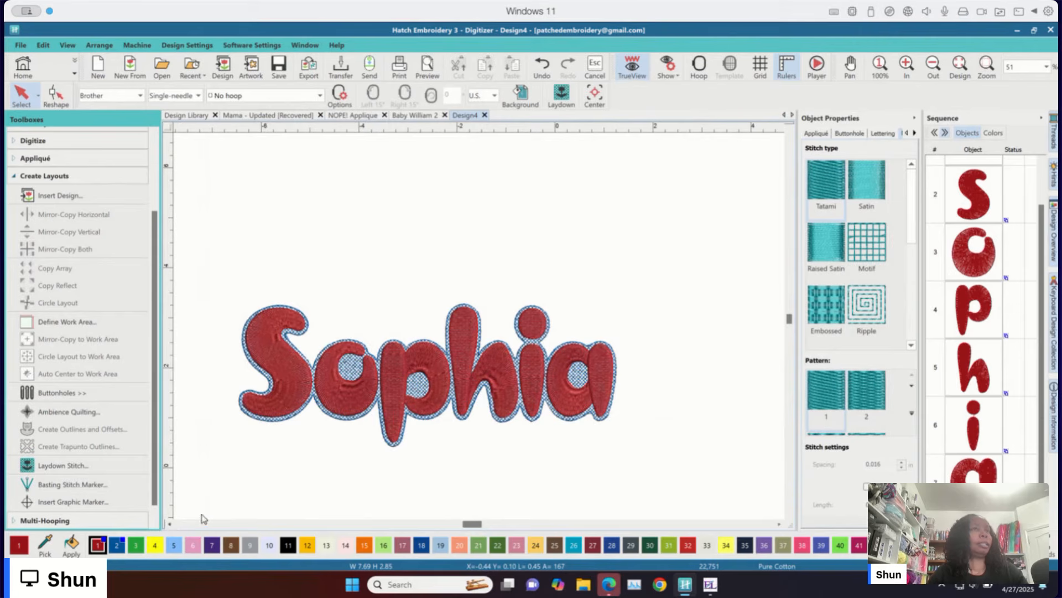
click(817, 64)
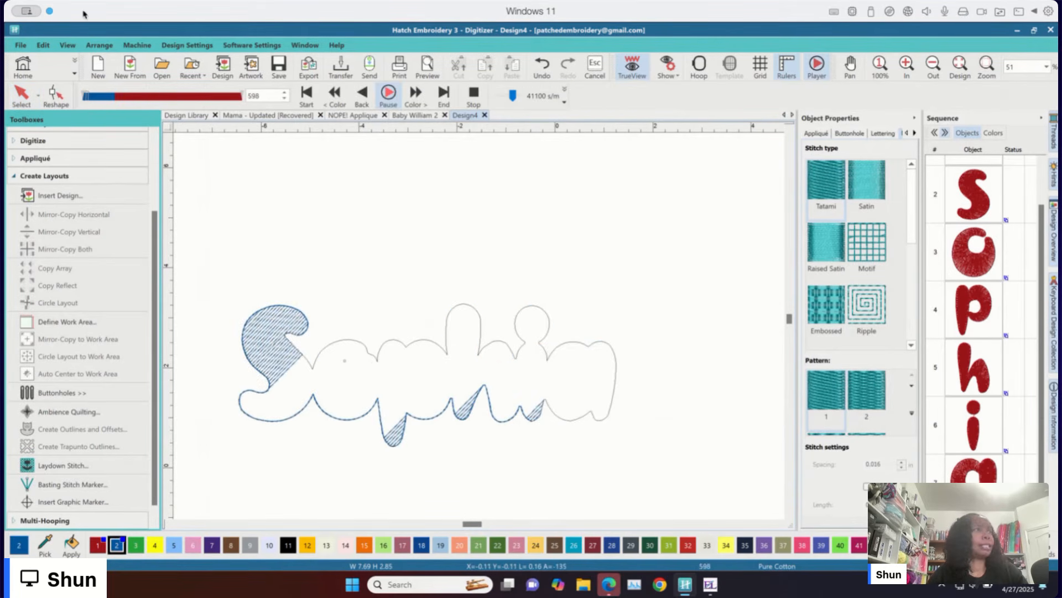
click(514, 98)
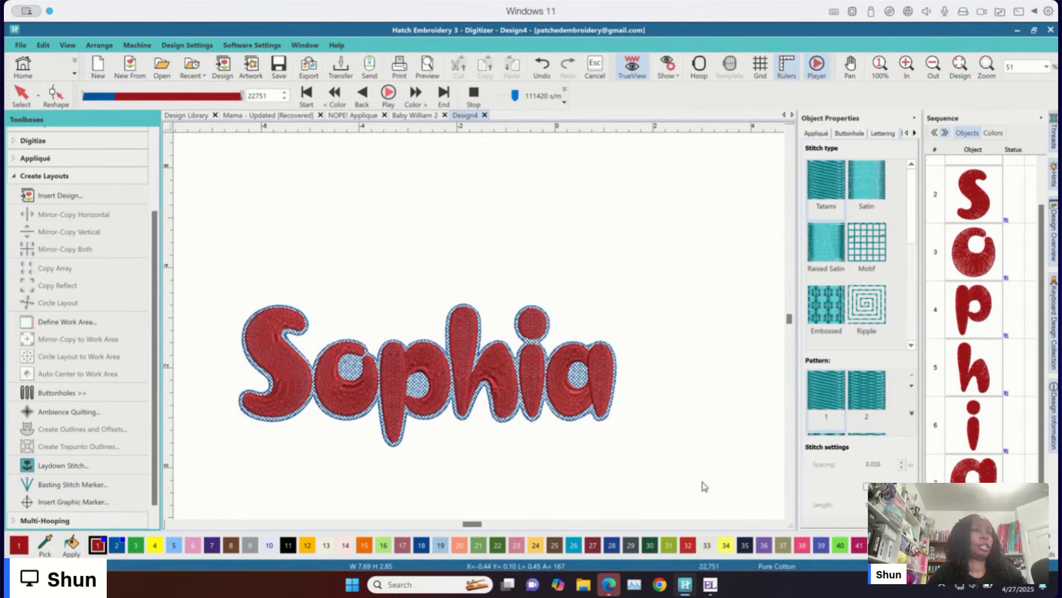
click(19, 96)
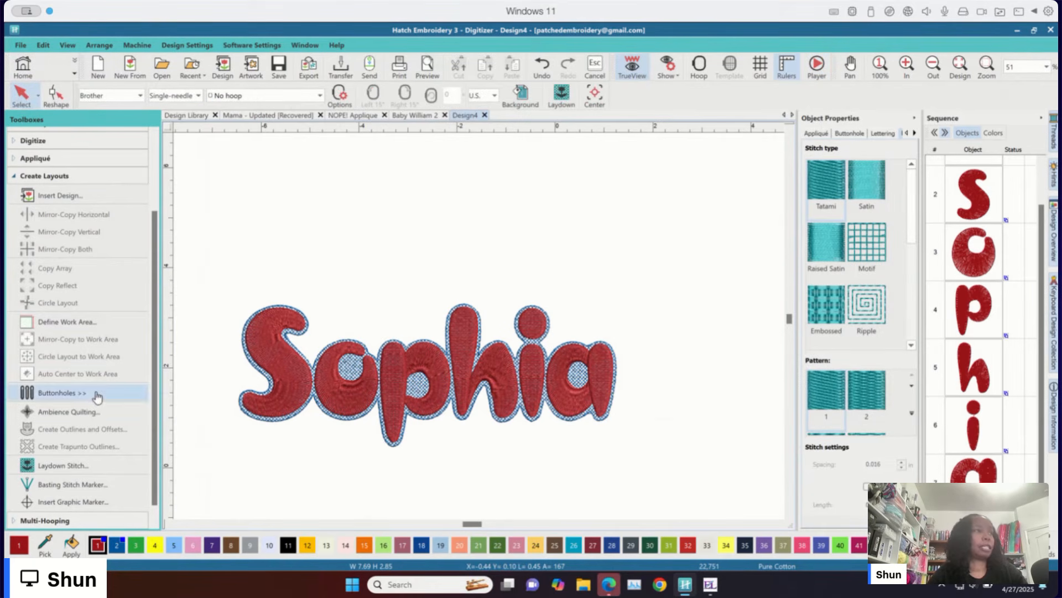
Shift the whole design slightly down and to the right, and separate the two-layer backing from the red lettering, placing the backing above
drag(216, 279, 686, 451)
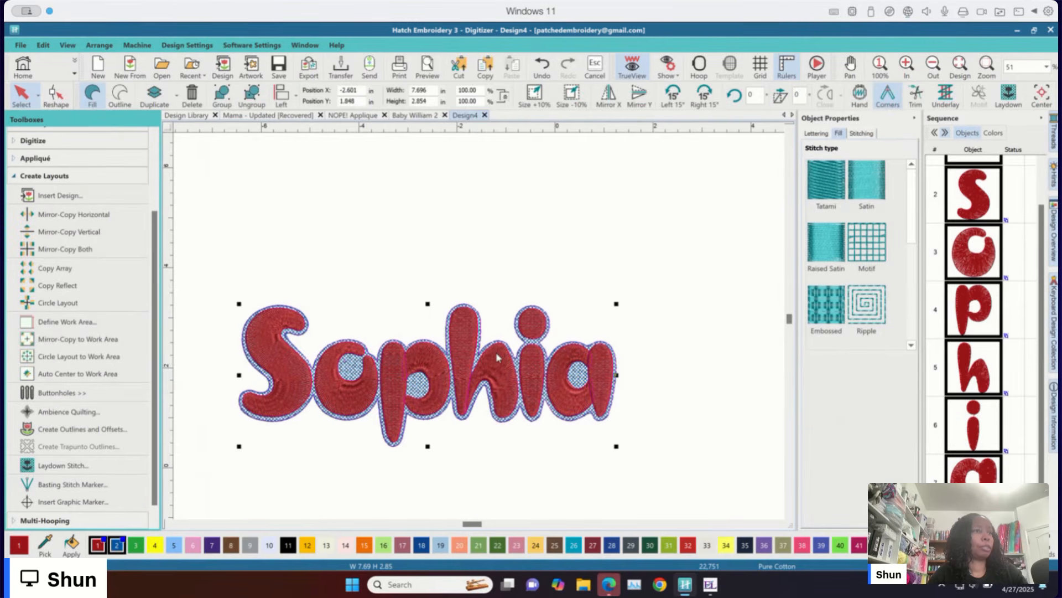
drag(496, 357, 539, 380)
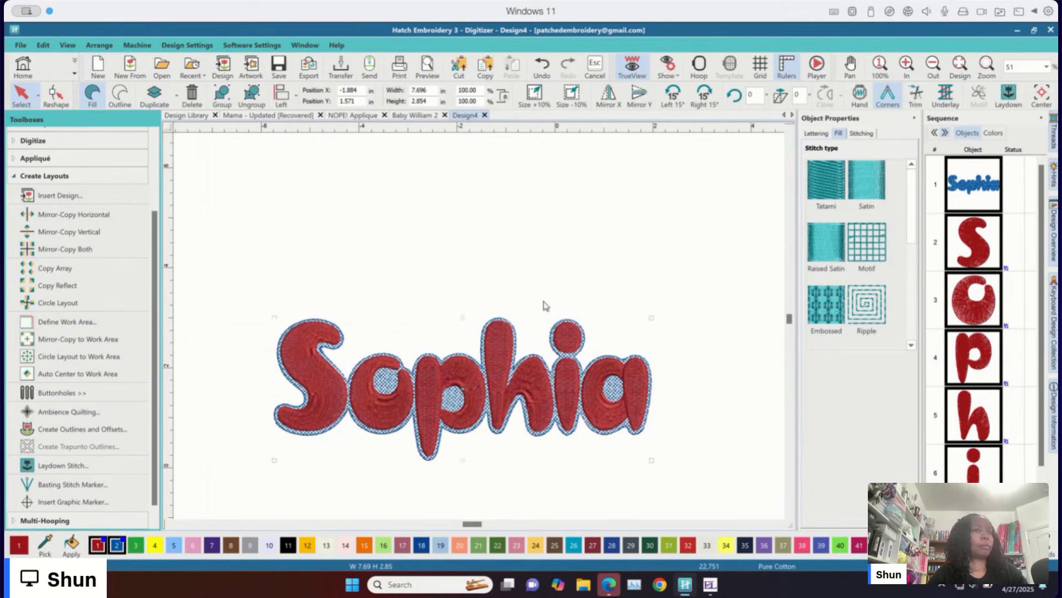
click(541, 227)
drag(538, 394, 552, 283)
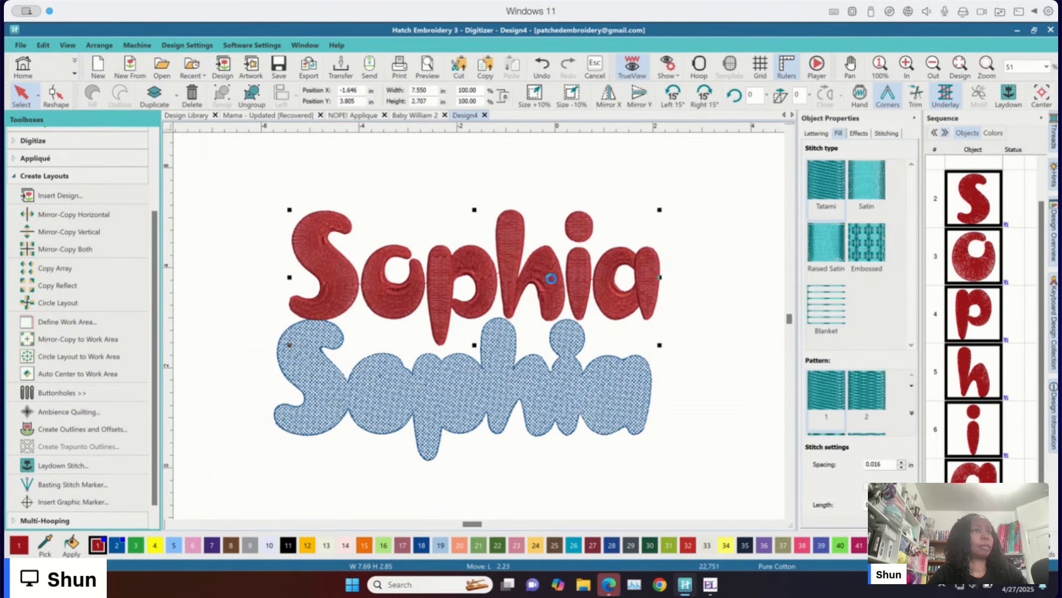
click(523, 435)
drag(520, 401, 530, 199)
click(546, 287)
drag(546, 287, 548, 361)
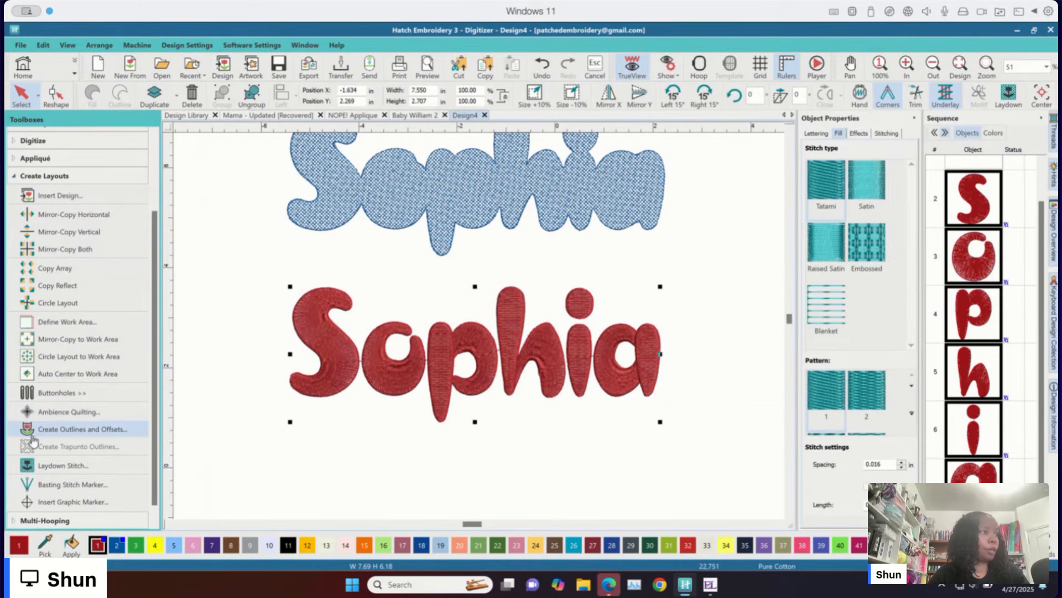
Create one pink 2550 Isacord 40 satin offset outline around the red lettering, with a 0.110 in offset and holes excluded
click(92, 429)
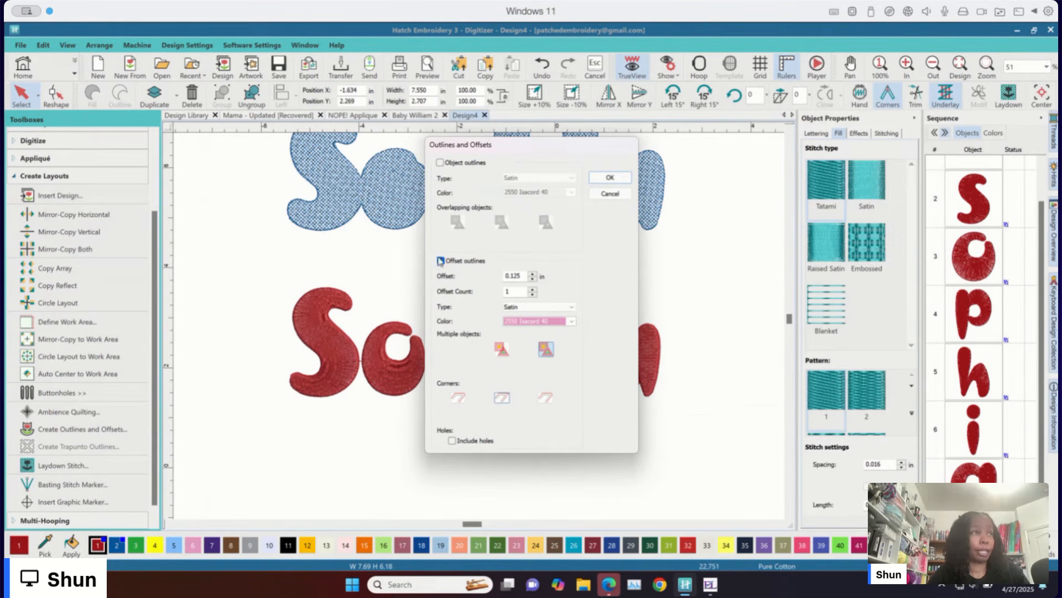
click(572, 322)
click(572, 322)
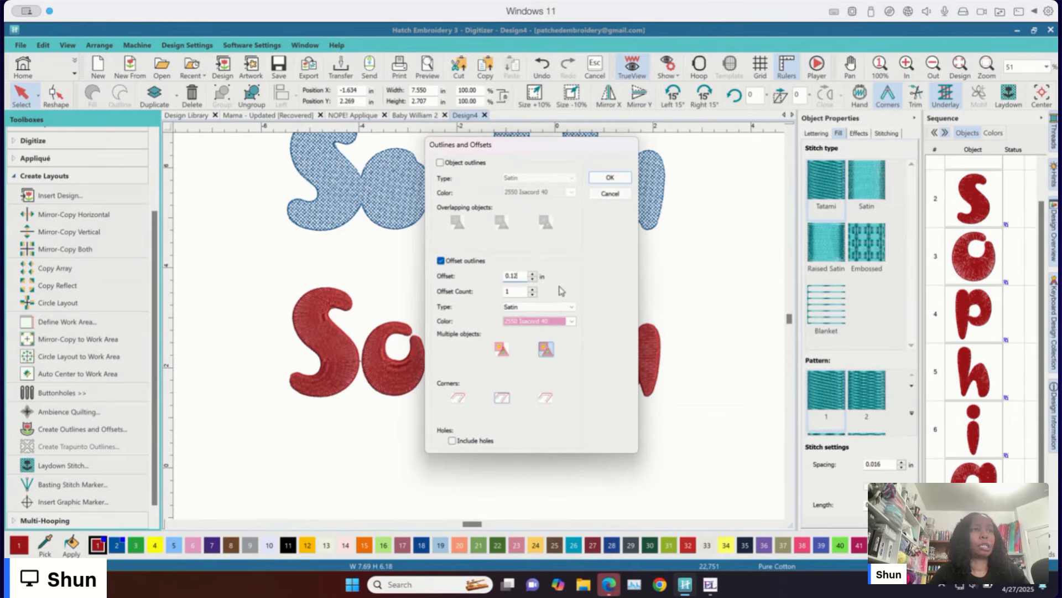
key(BackSpace)
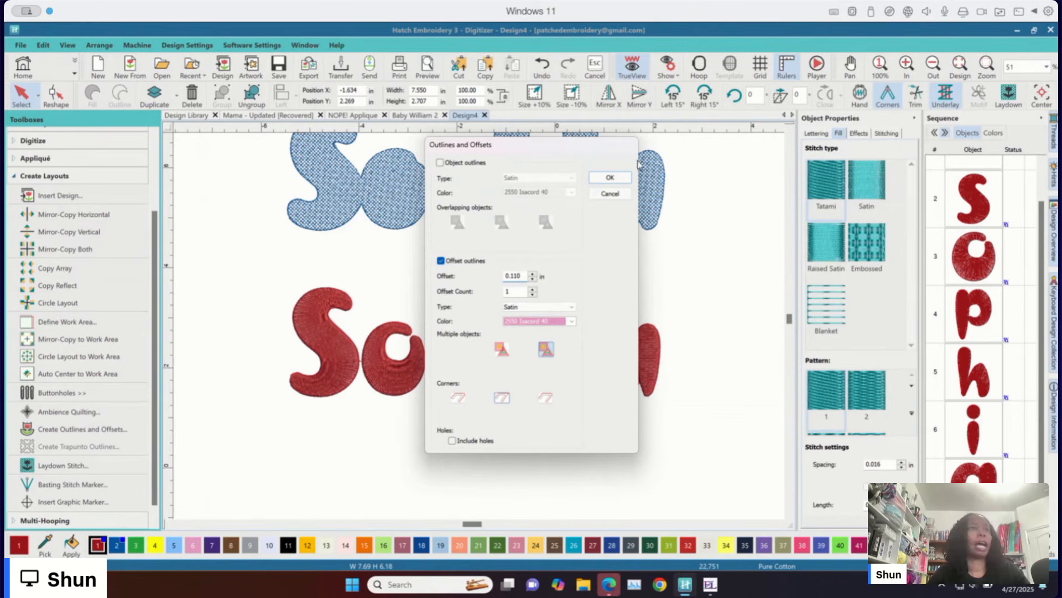
click(611, 177)
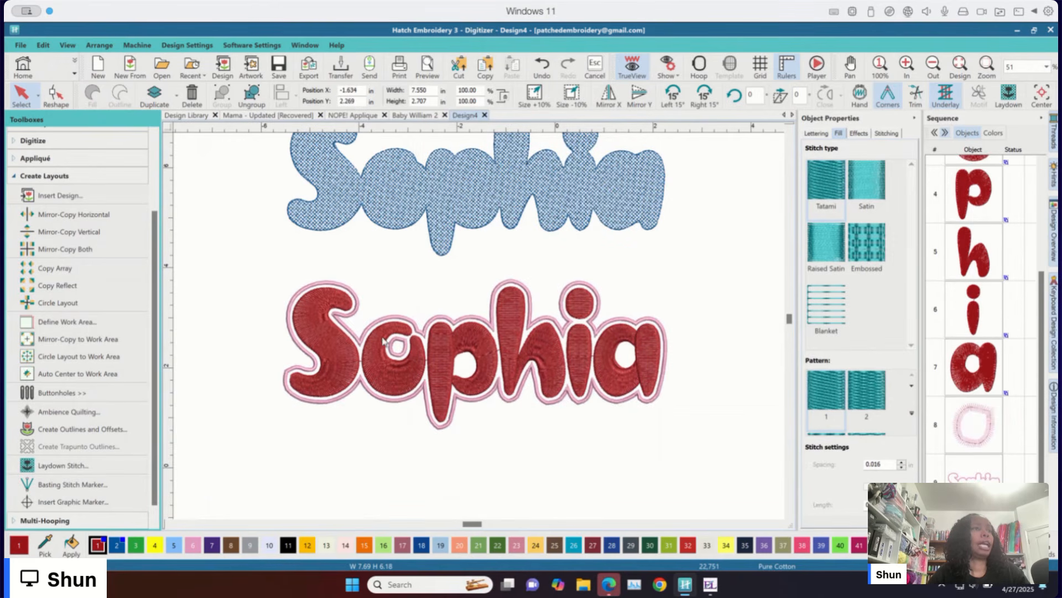
key(Escape)
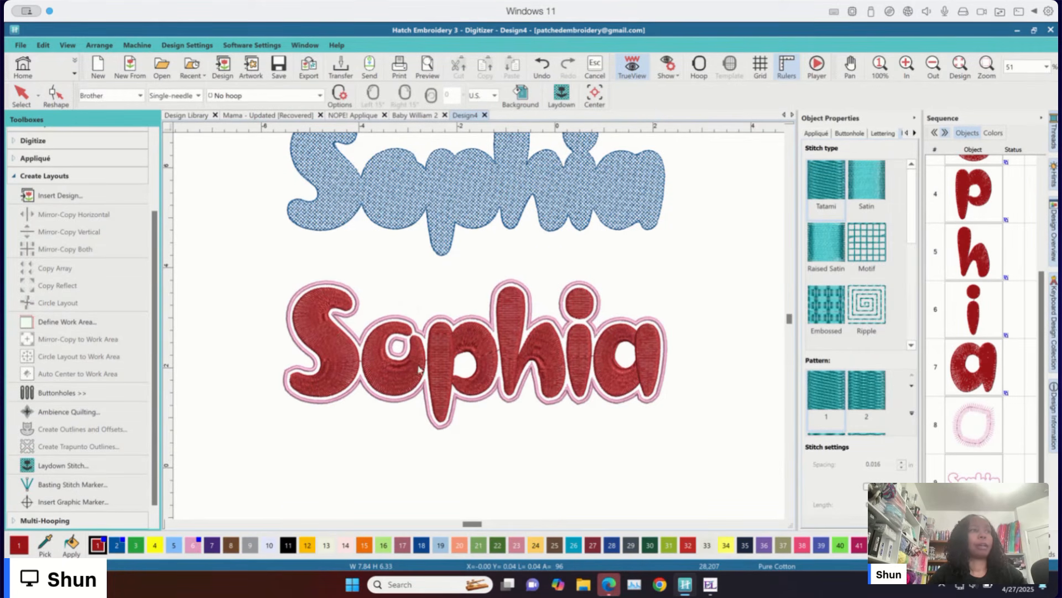
Move the red lettering below its pink outline and delete the small inner outline left inside the "o"
click(511, 329)
drag(511, 329, 507, 483)
click(405, 353)
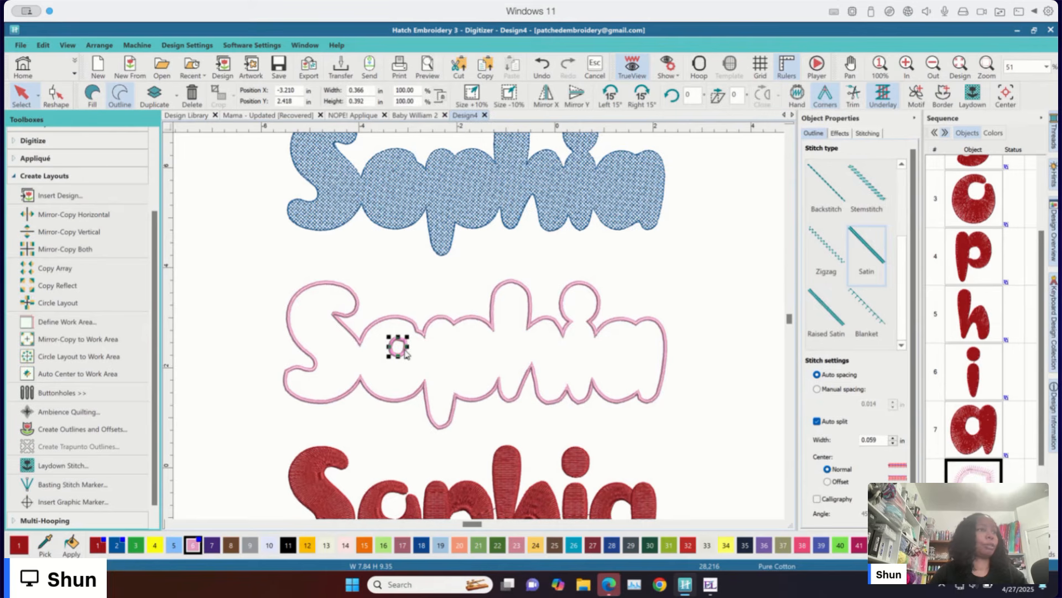
right_click(405, 351)
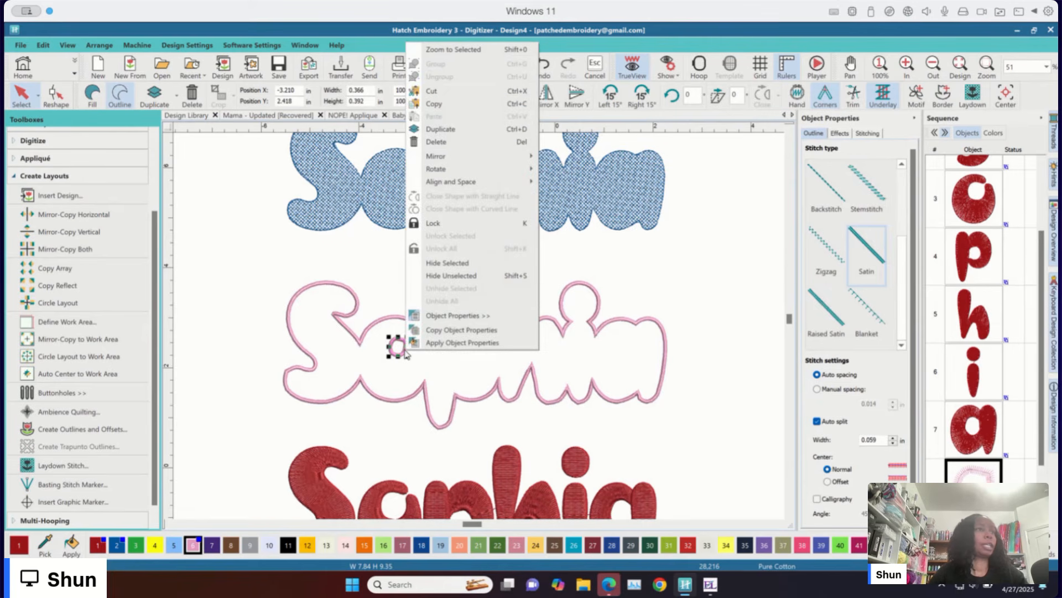
click(444, 143)
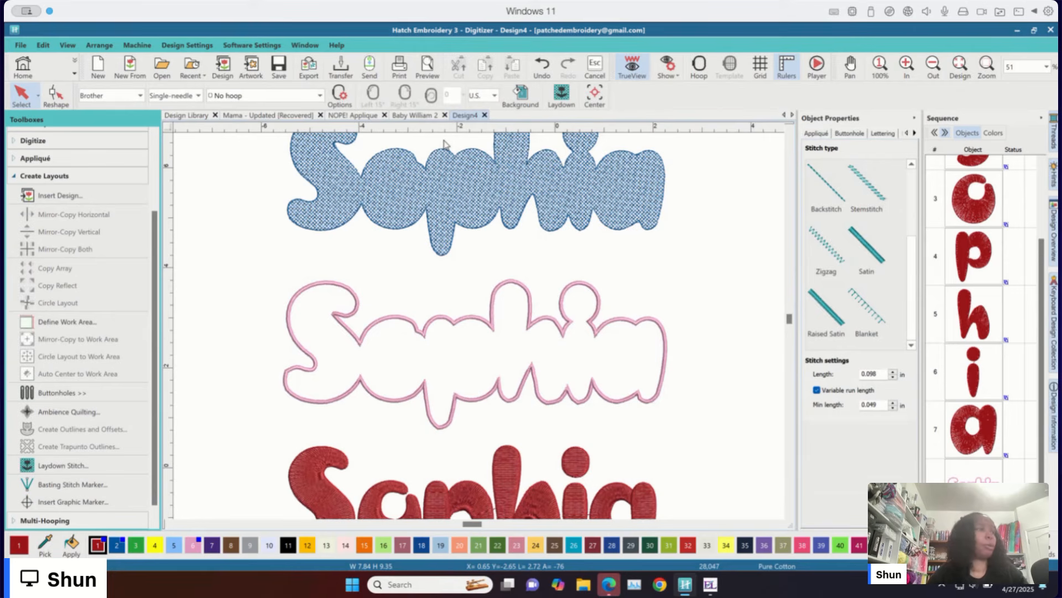
Create a two-layer laydown stitch from the pink outline, offset 0.075 in without holes, in color 2550 Isacord 40
click(329, 284)
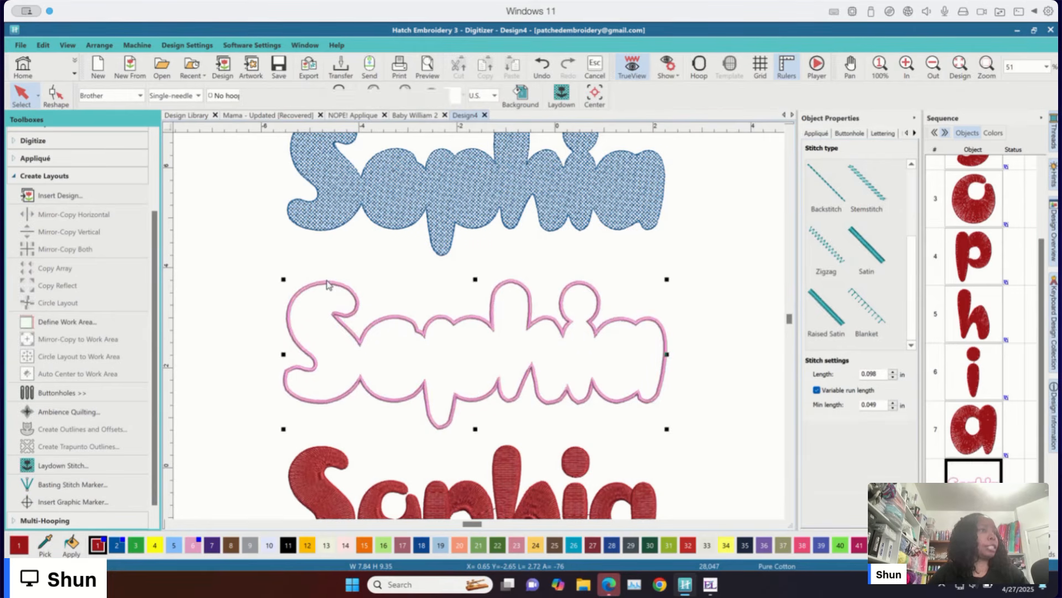
click(66, 464)
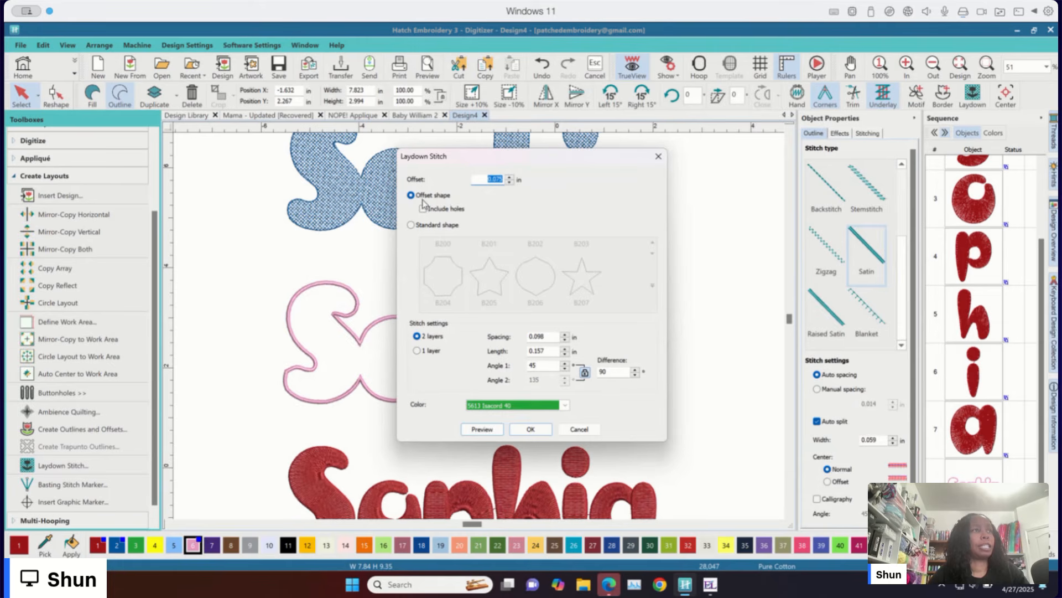
click(566, 408)
click(548, 453)
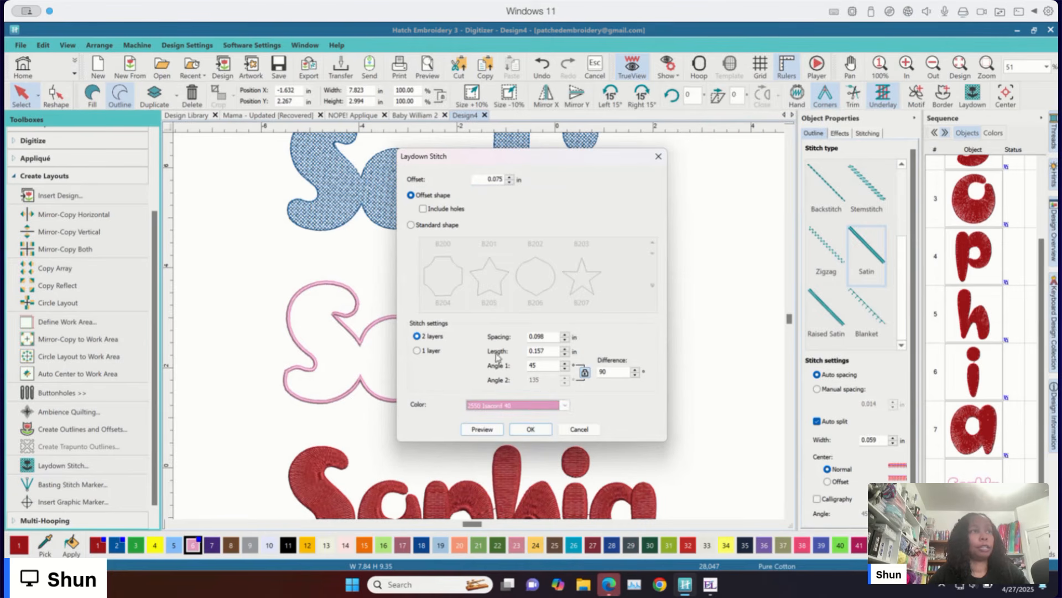
click(536, 428)
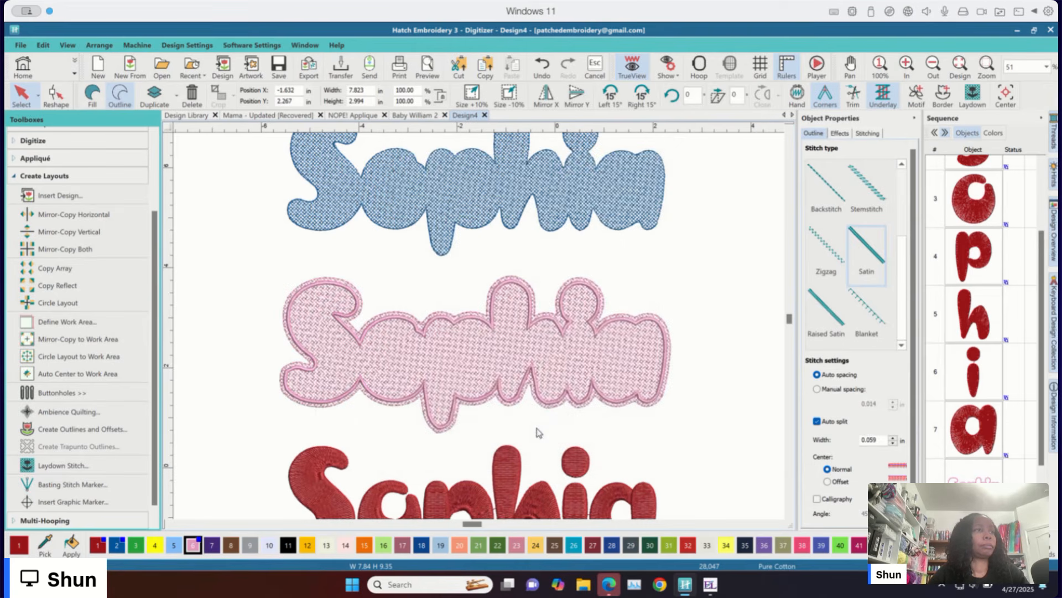
Separate the pink satin outline from the new laydown backing and delete the outline
click(483, 283)
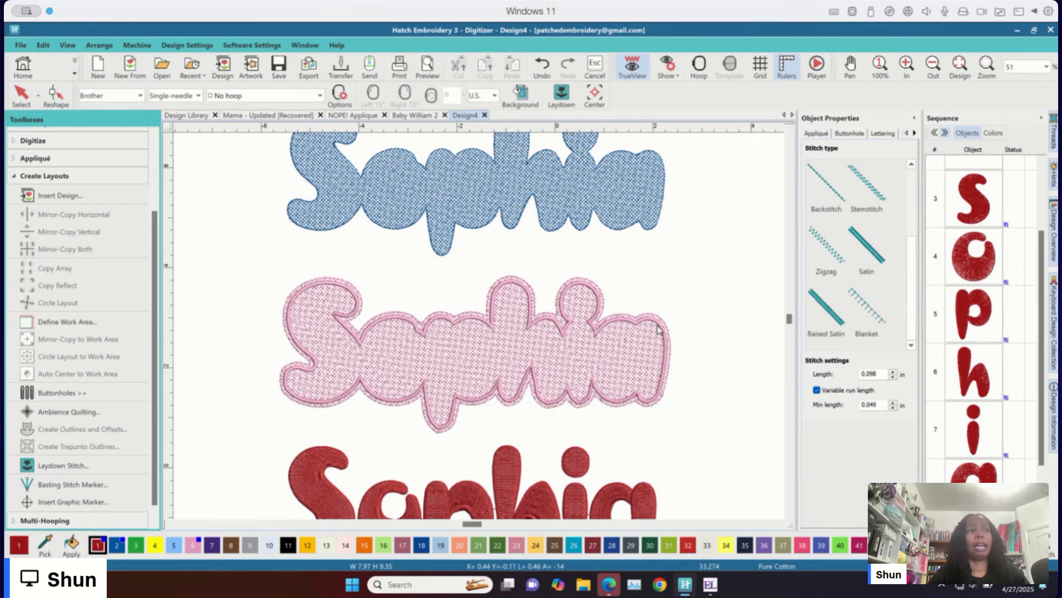
click(550, 316)
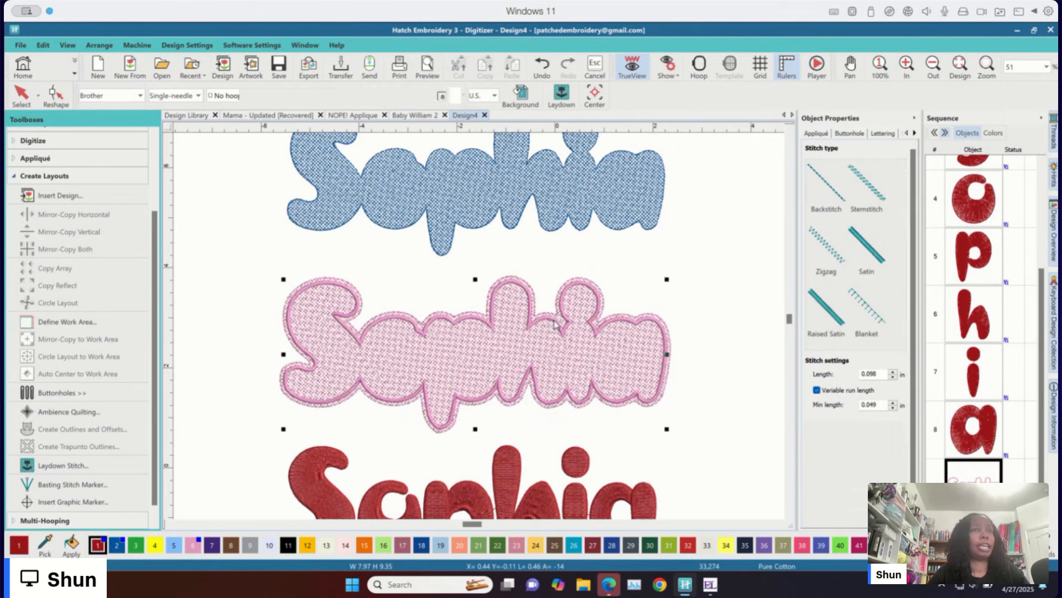
drag(564, 364, 564, 365)
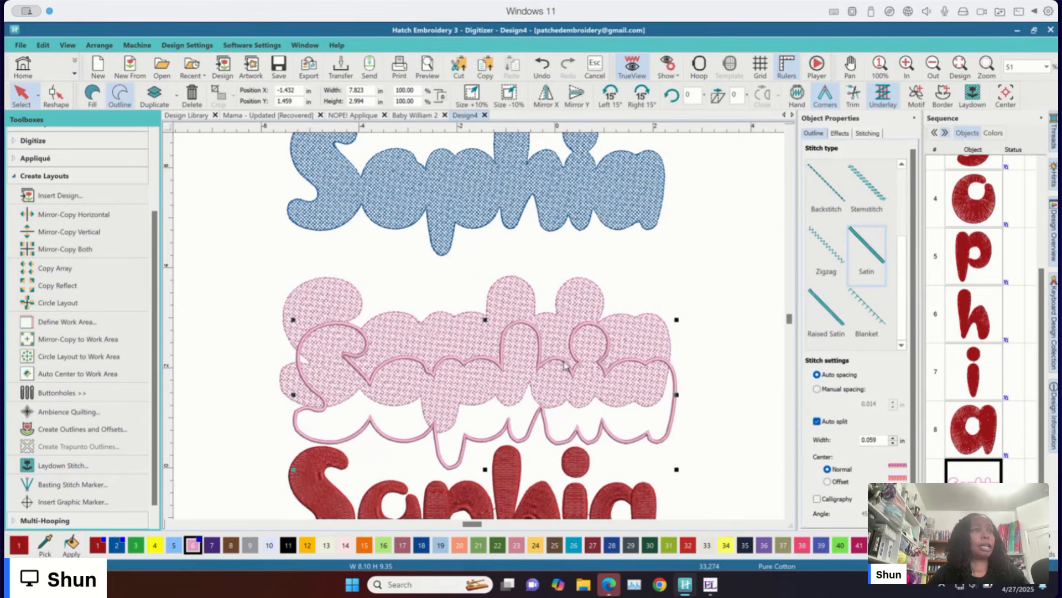
right_click(620, 441)
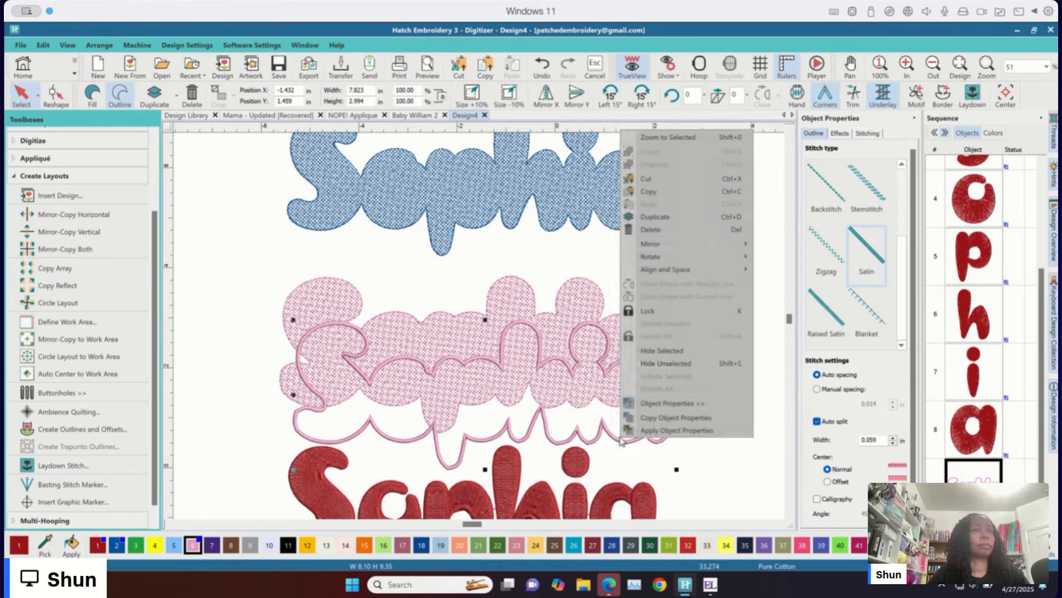
click(653, 229)
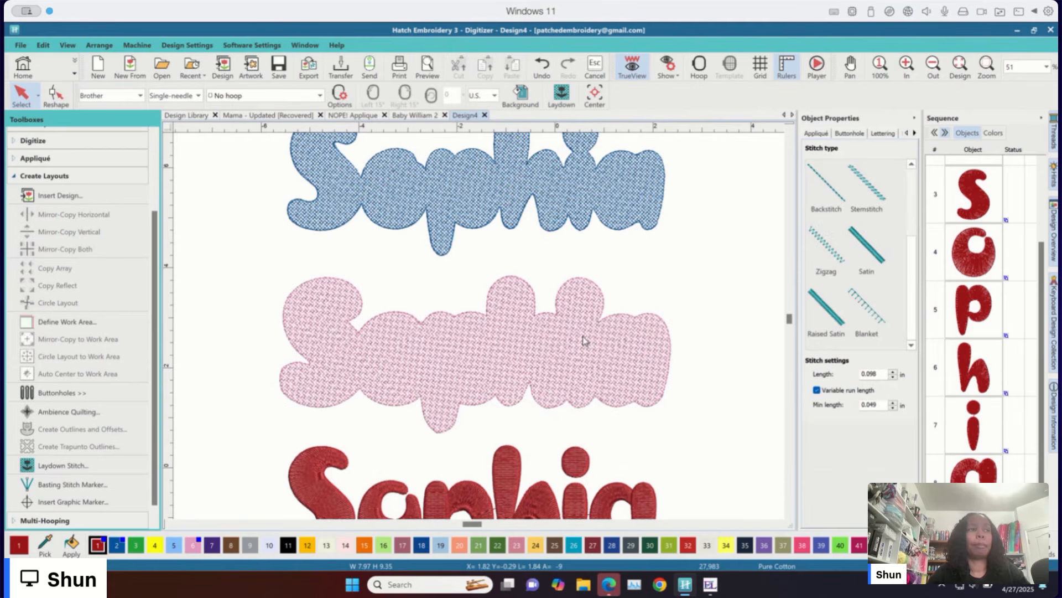
Move the red lettering back up and centre it over the pink laydown backing
click(544, 475)
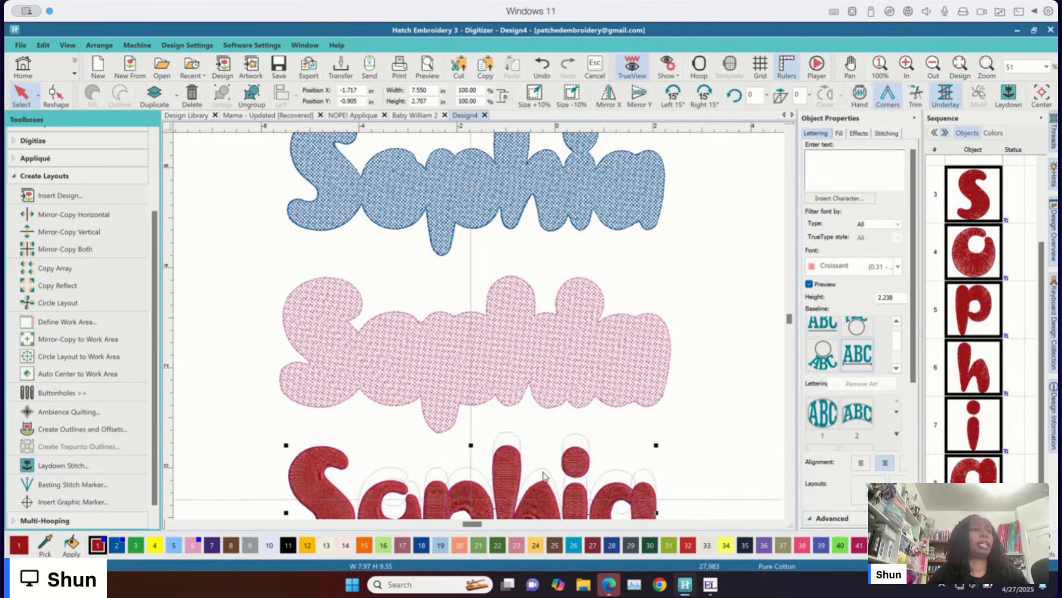
drag(544, 474, 547, 342)
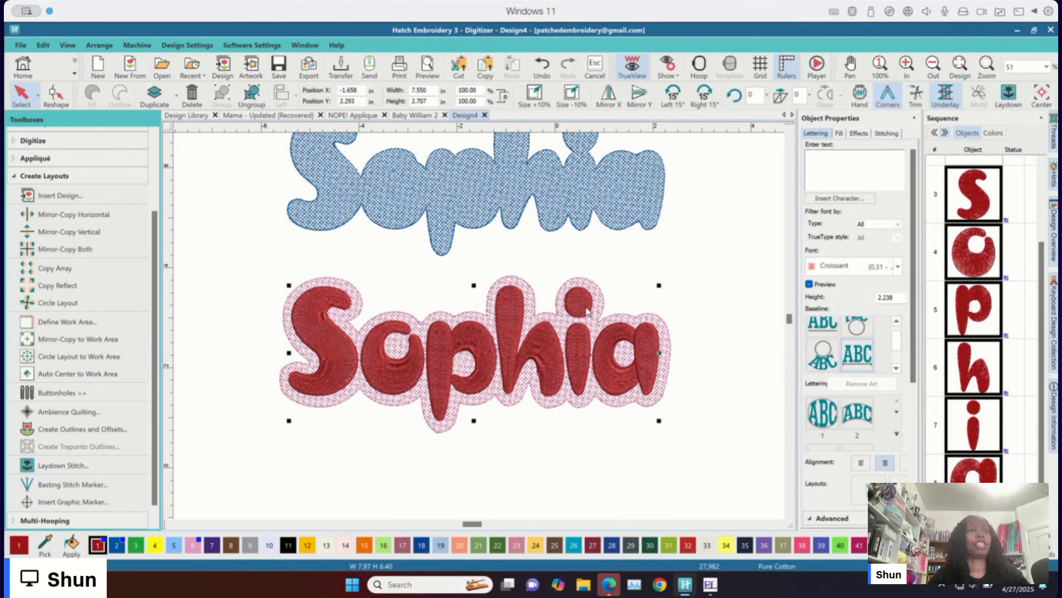
click(330, 337)
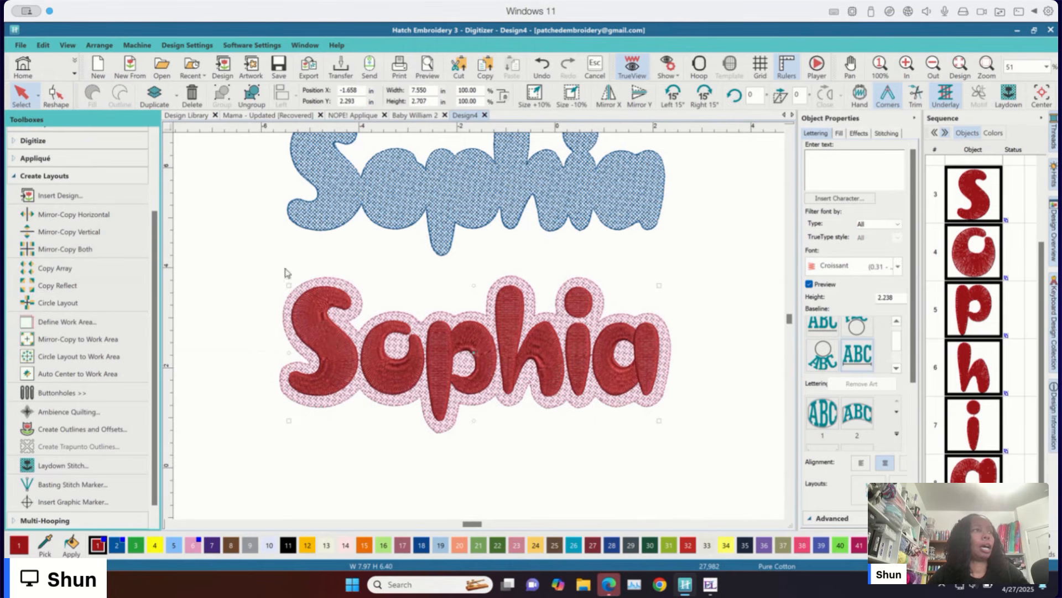
Shrink the pink backing to about 7.85 by 3.05 in and nudge the red lettering slightly sideways over it
click(284, 303)
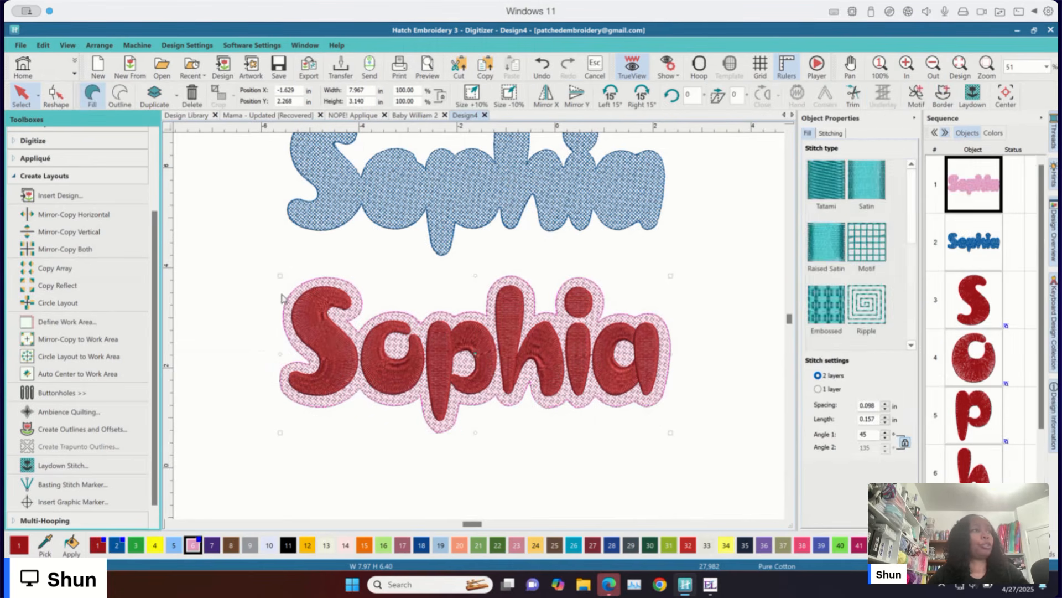
click(298, 293)
drag(279, 276, 282, 276)
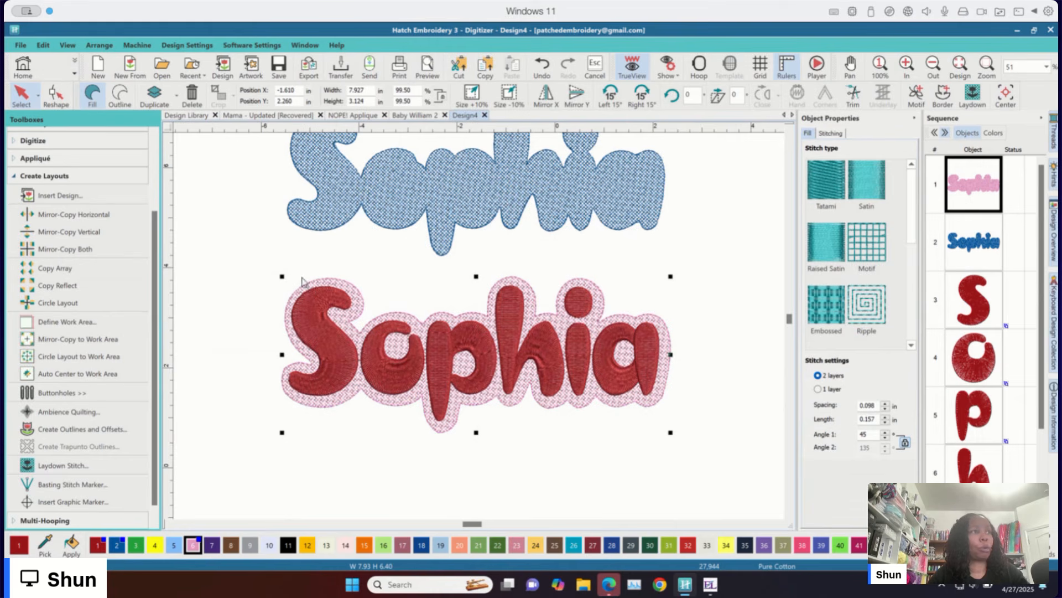
drag(670, 279, 667, 279)
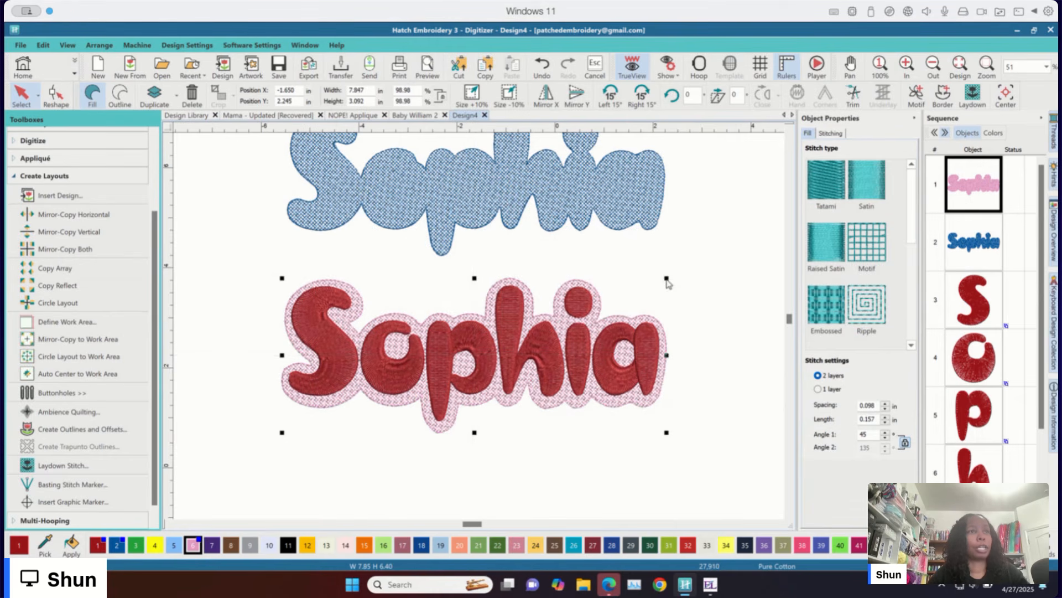
drag(475, 432, 474, 430)
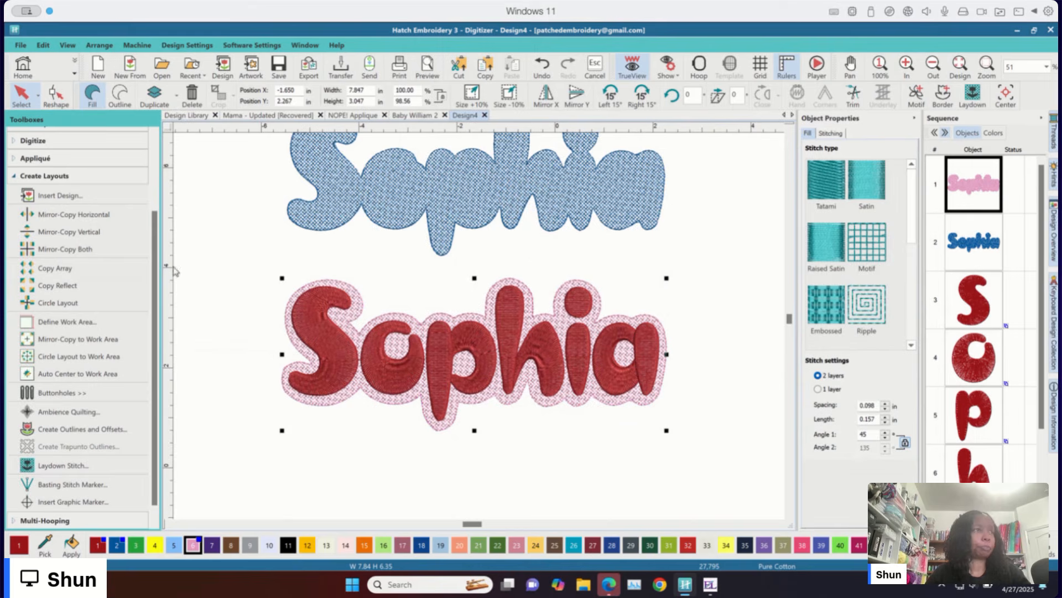
click(335, 341)
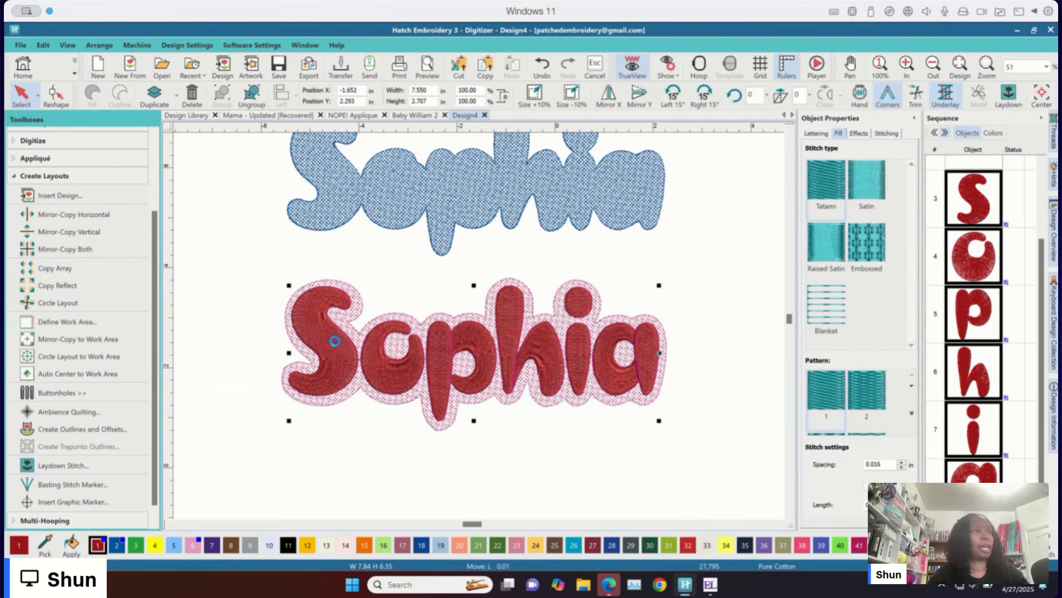